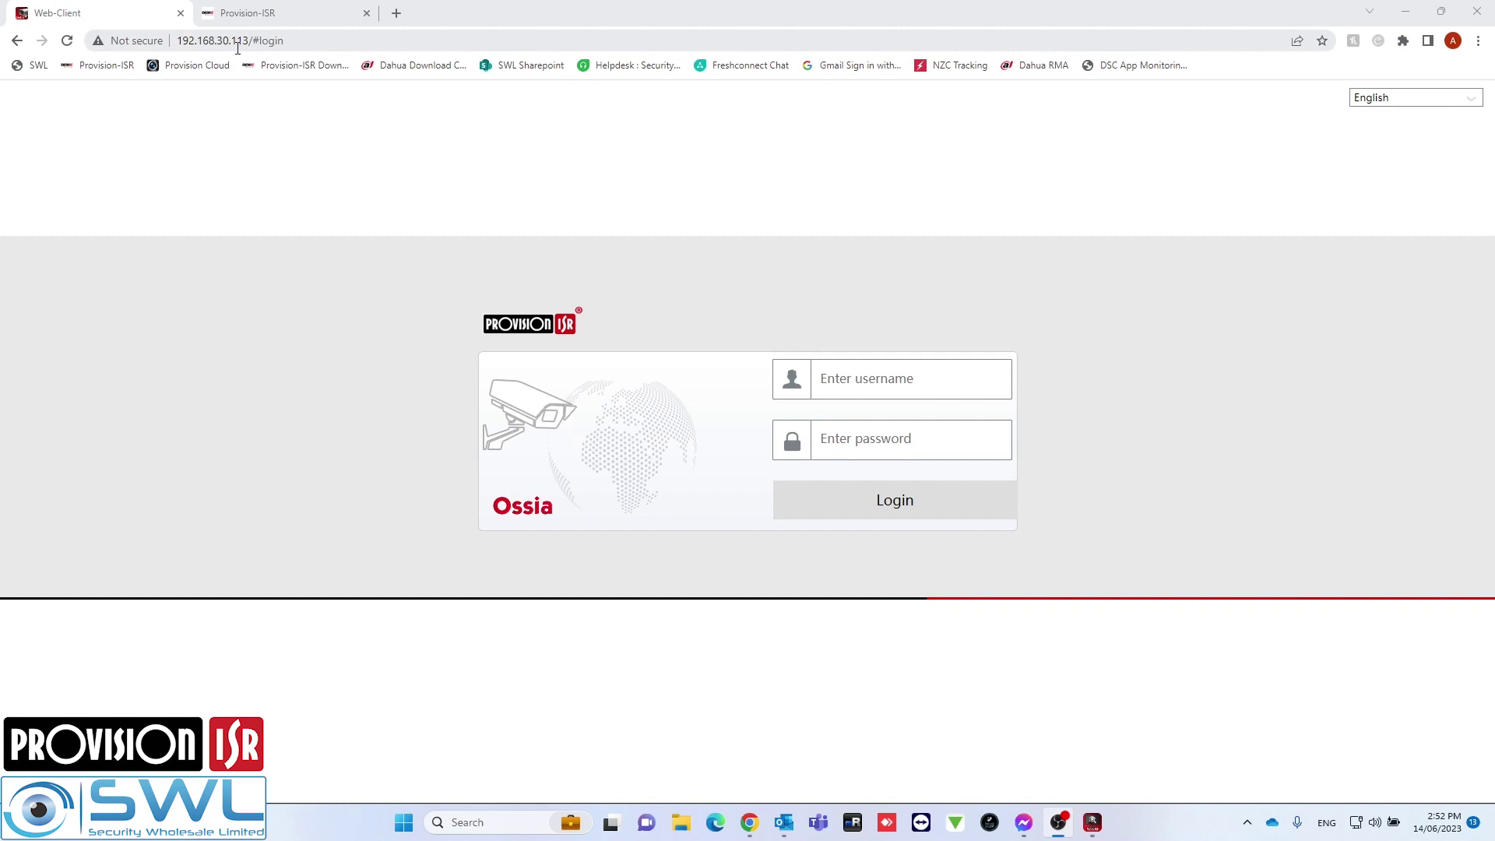
Step: Sign in to the NVR web client with the admin username and password
click(888, 378)
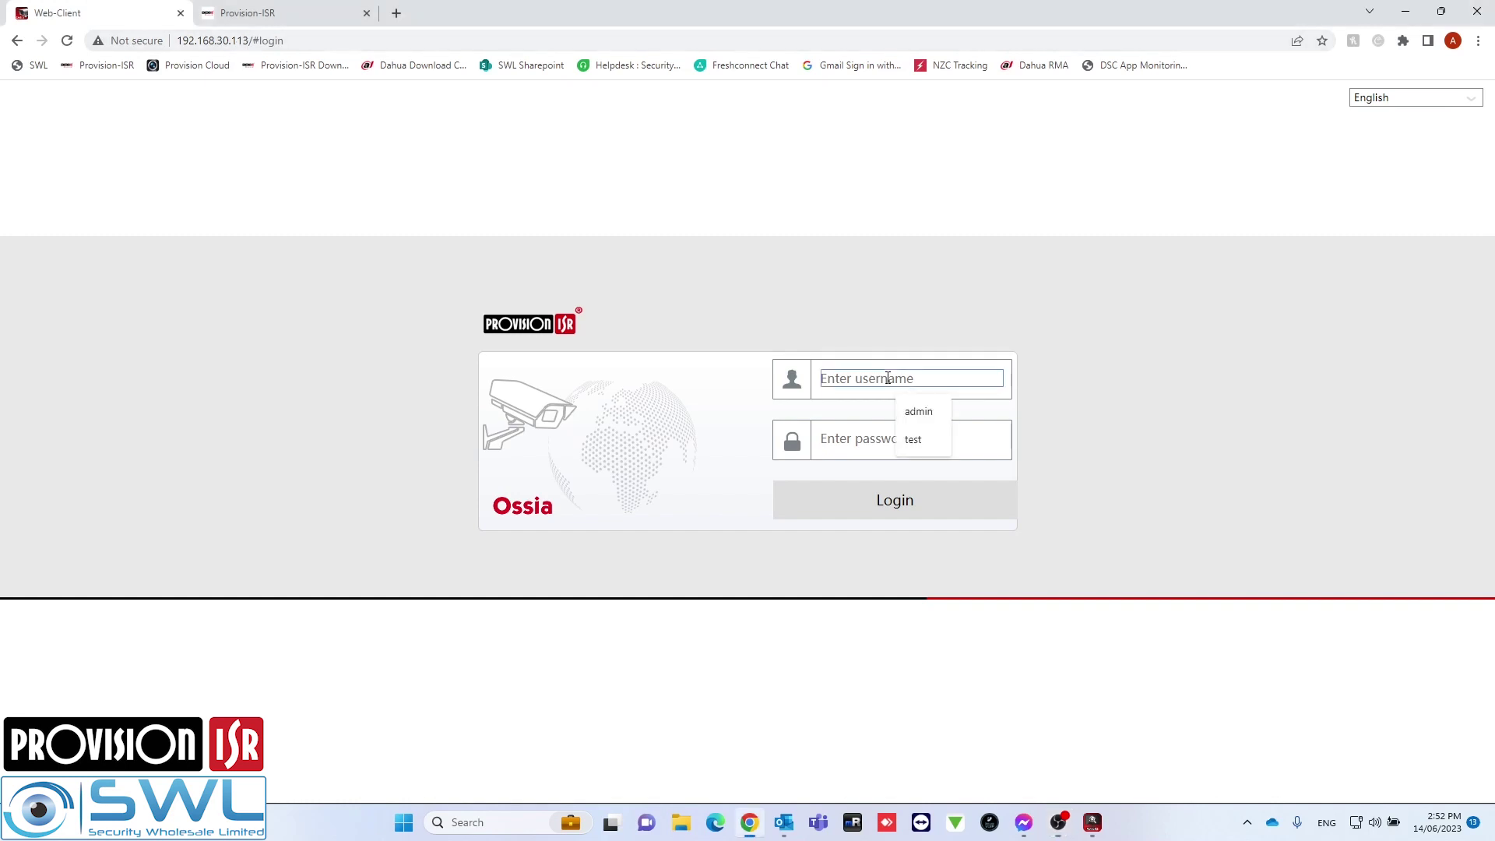
text(admin)
key(Tab)
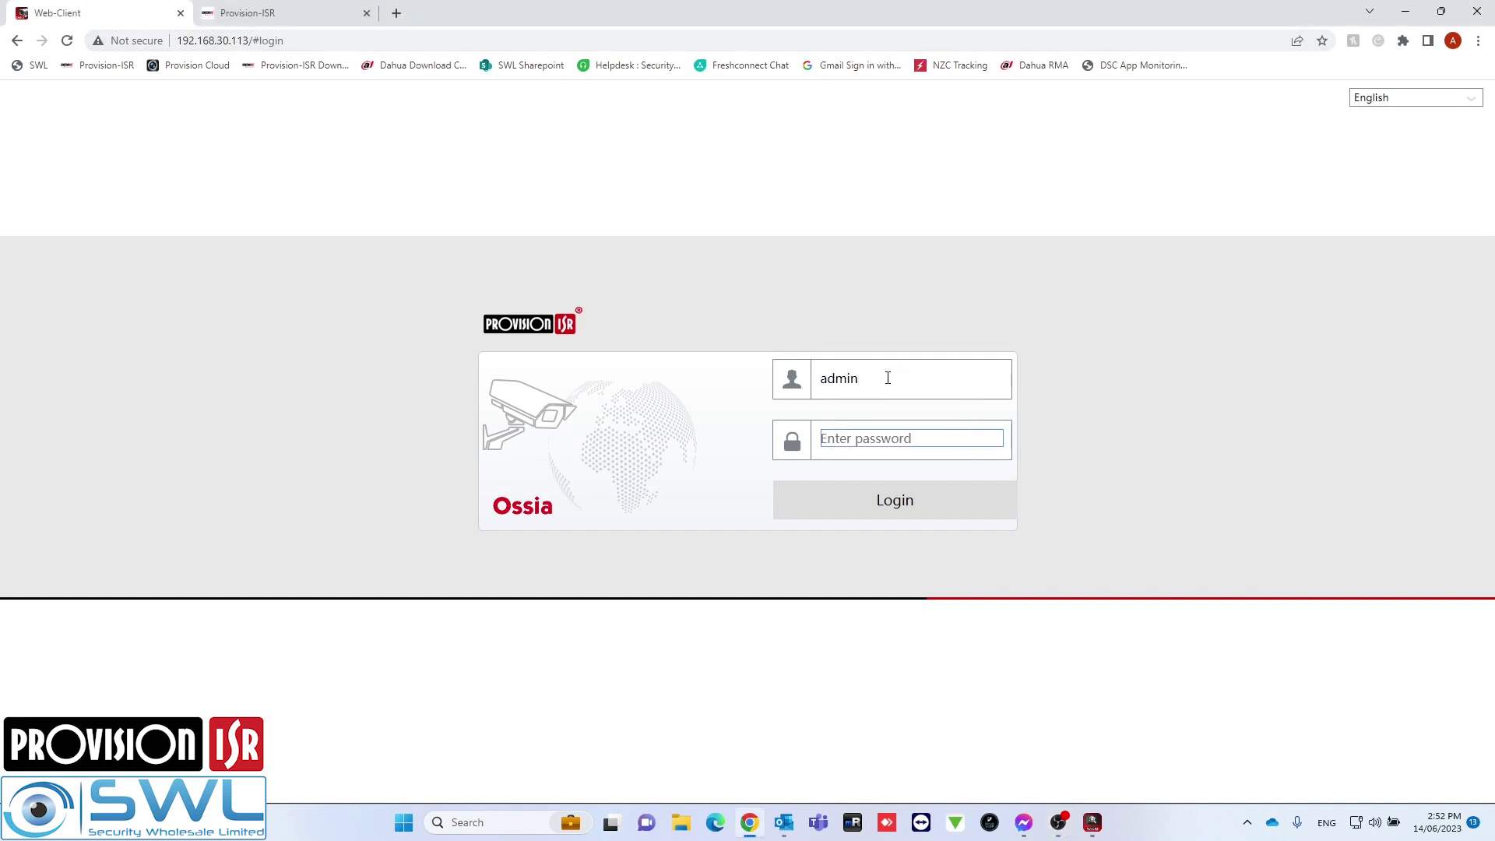
text(•••)
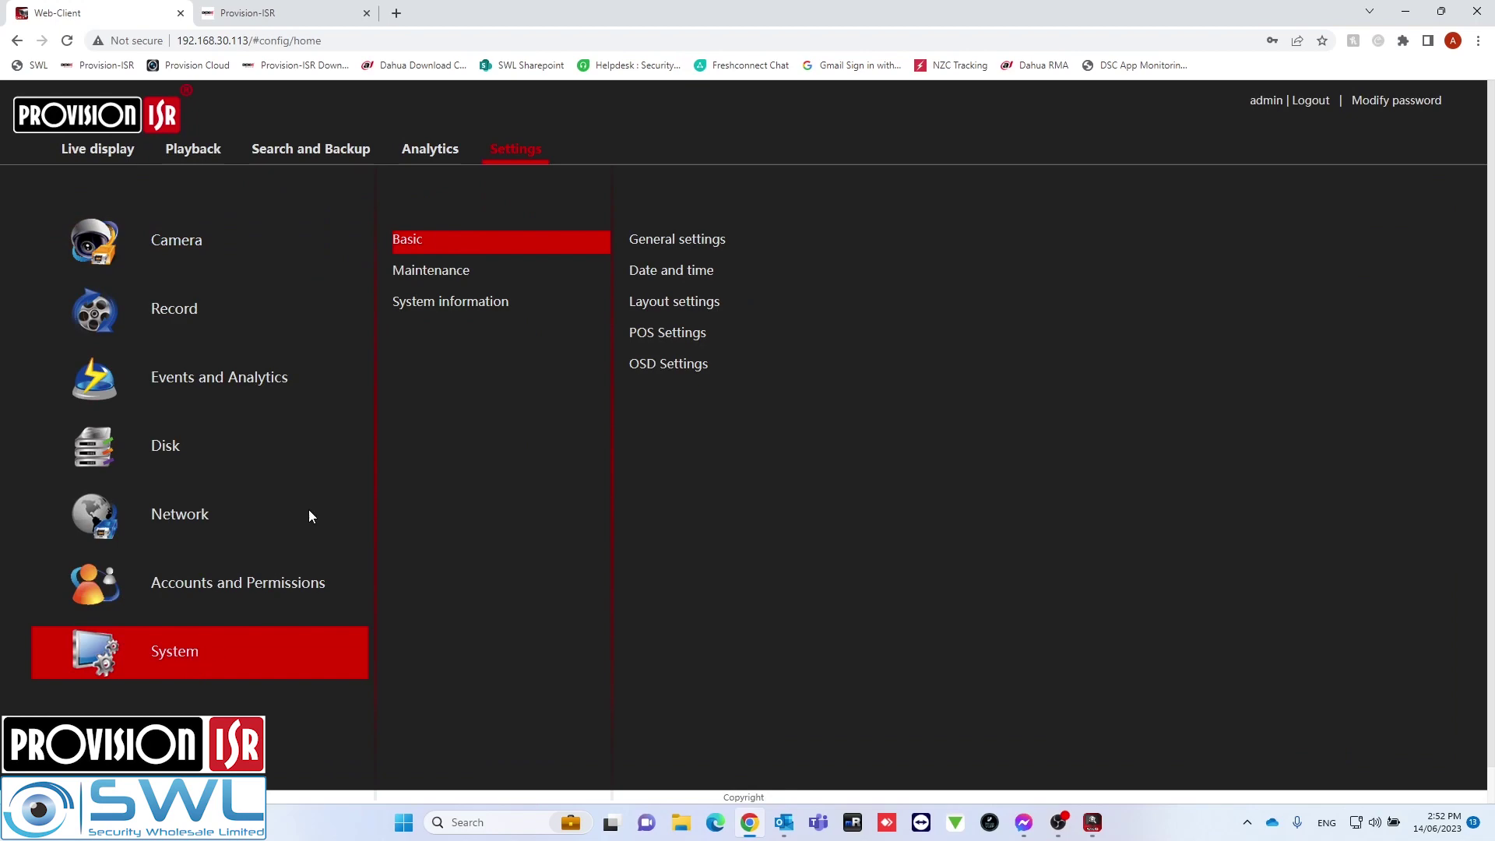
Step: Note model NVR5-4100PX+(MM) and its current firmware version in System information's Device Details
click(478, 306)
click(651, 243)
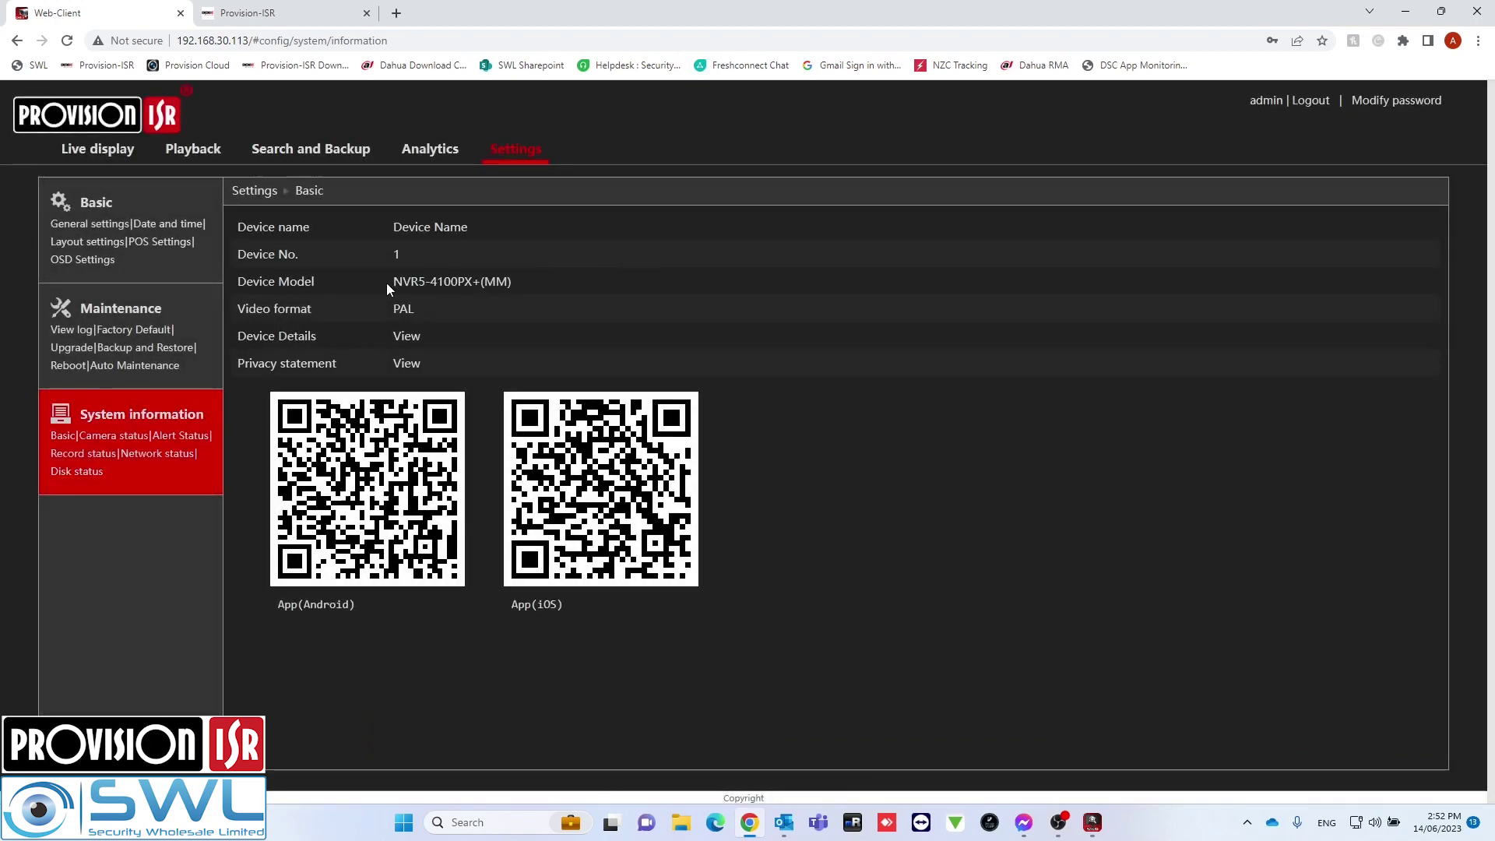
drag(394, 281, 503, 279)
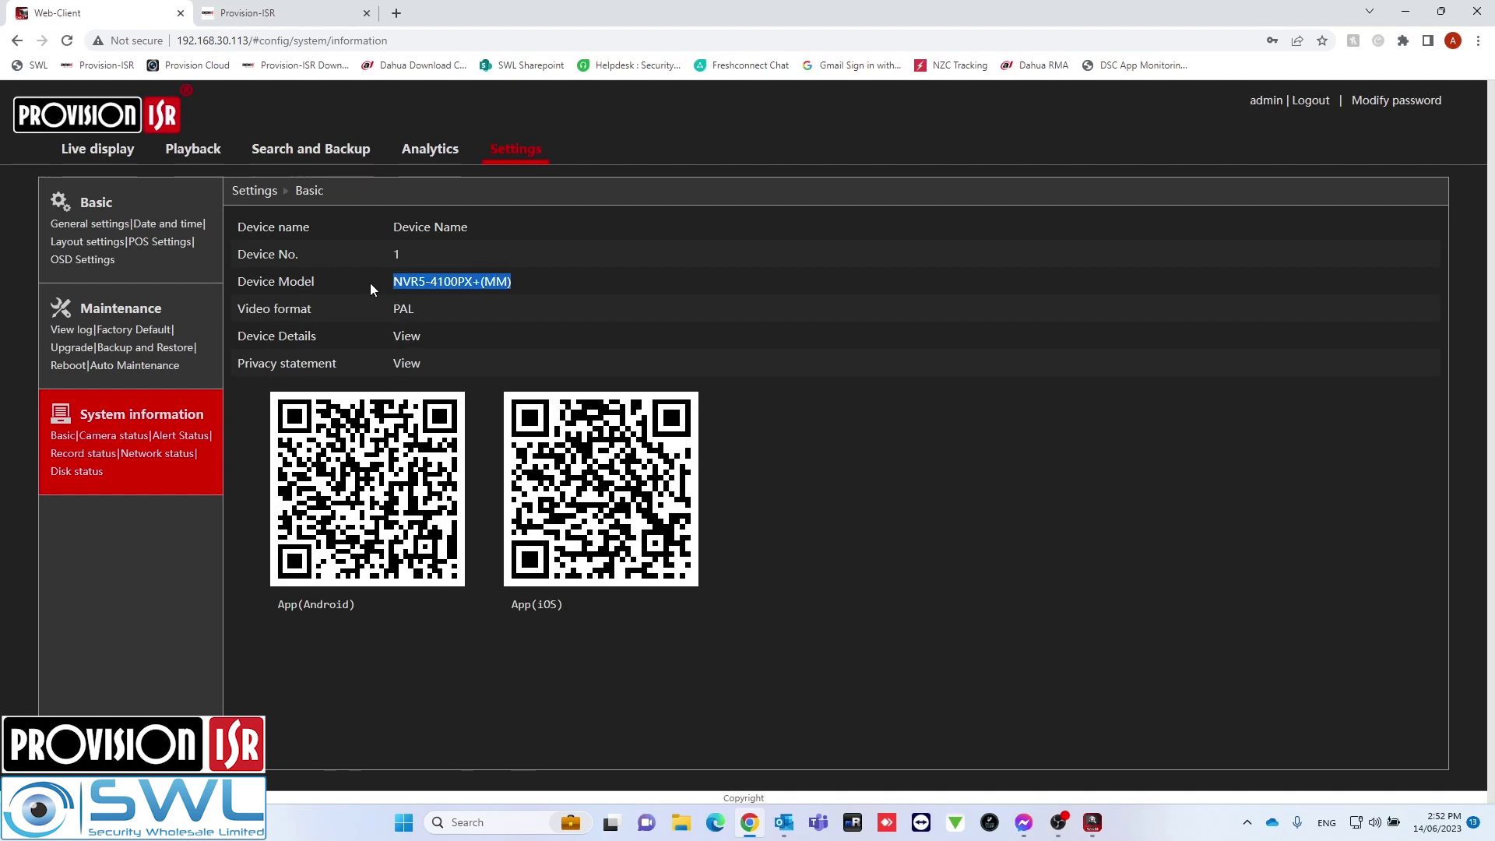
click(406, 335)
drag(534, 367, 854, 369)
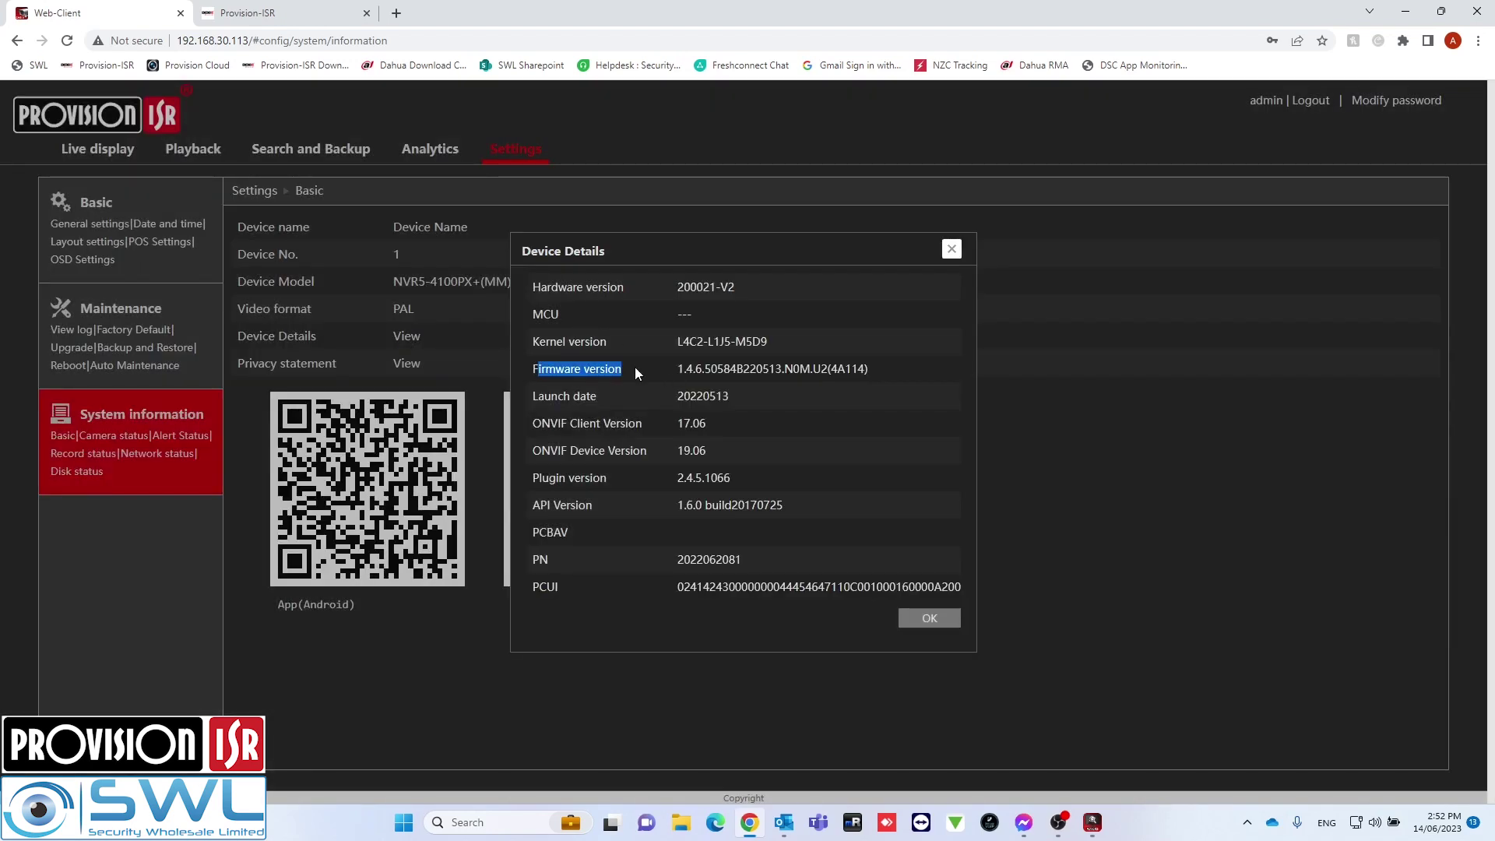
click(930, 619)
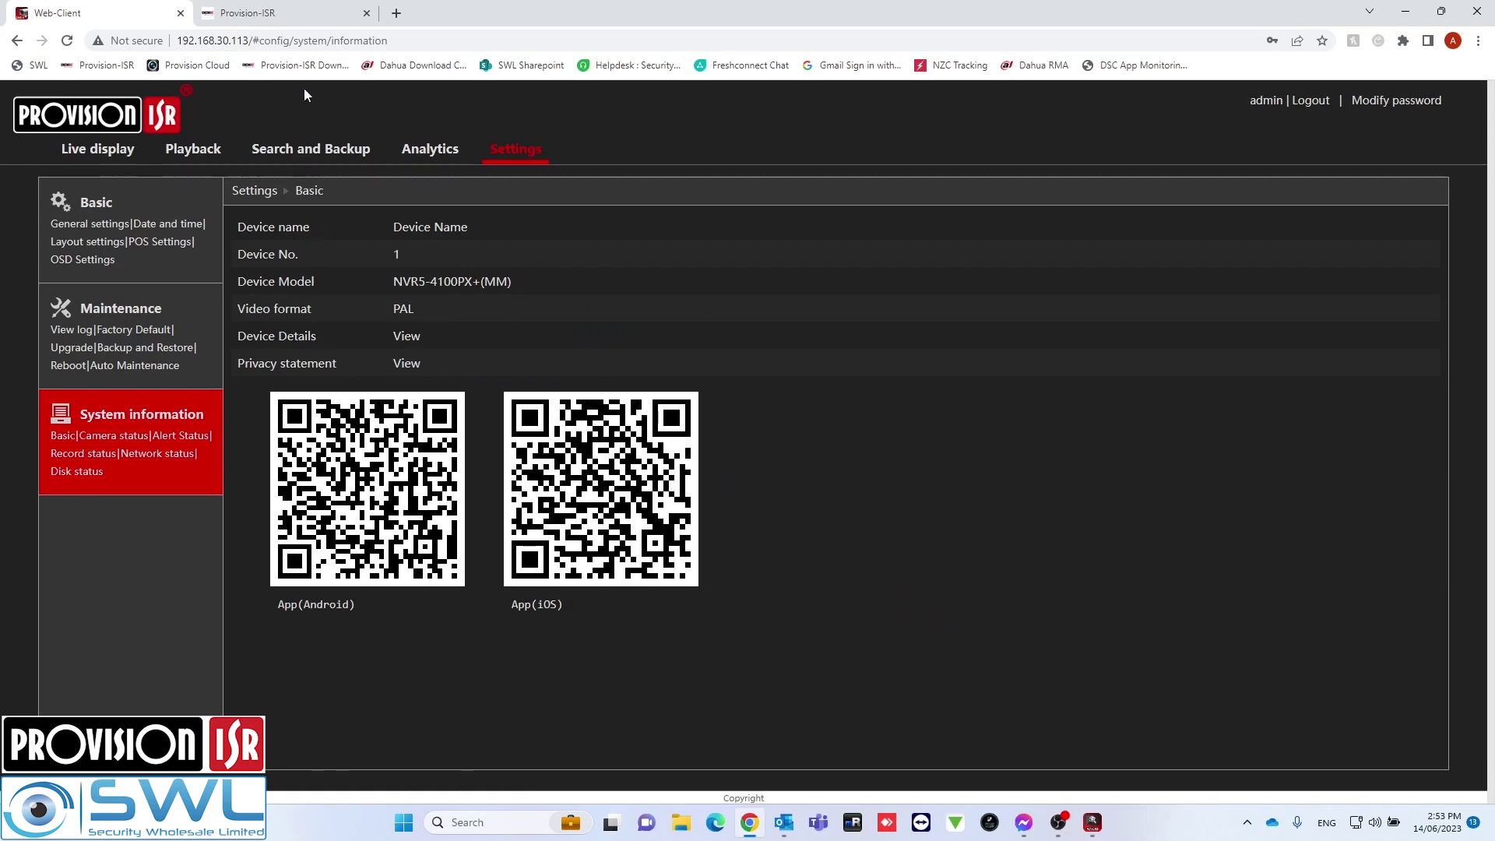
Step: Search the Provision-ISR Download Center for NVR5-4100PX+(MM) and list its Software downloads
click(300, 12)
mouse_move(1189, 107)
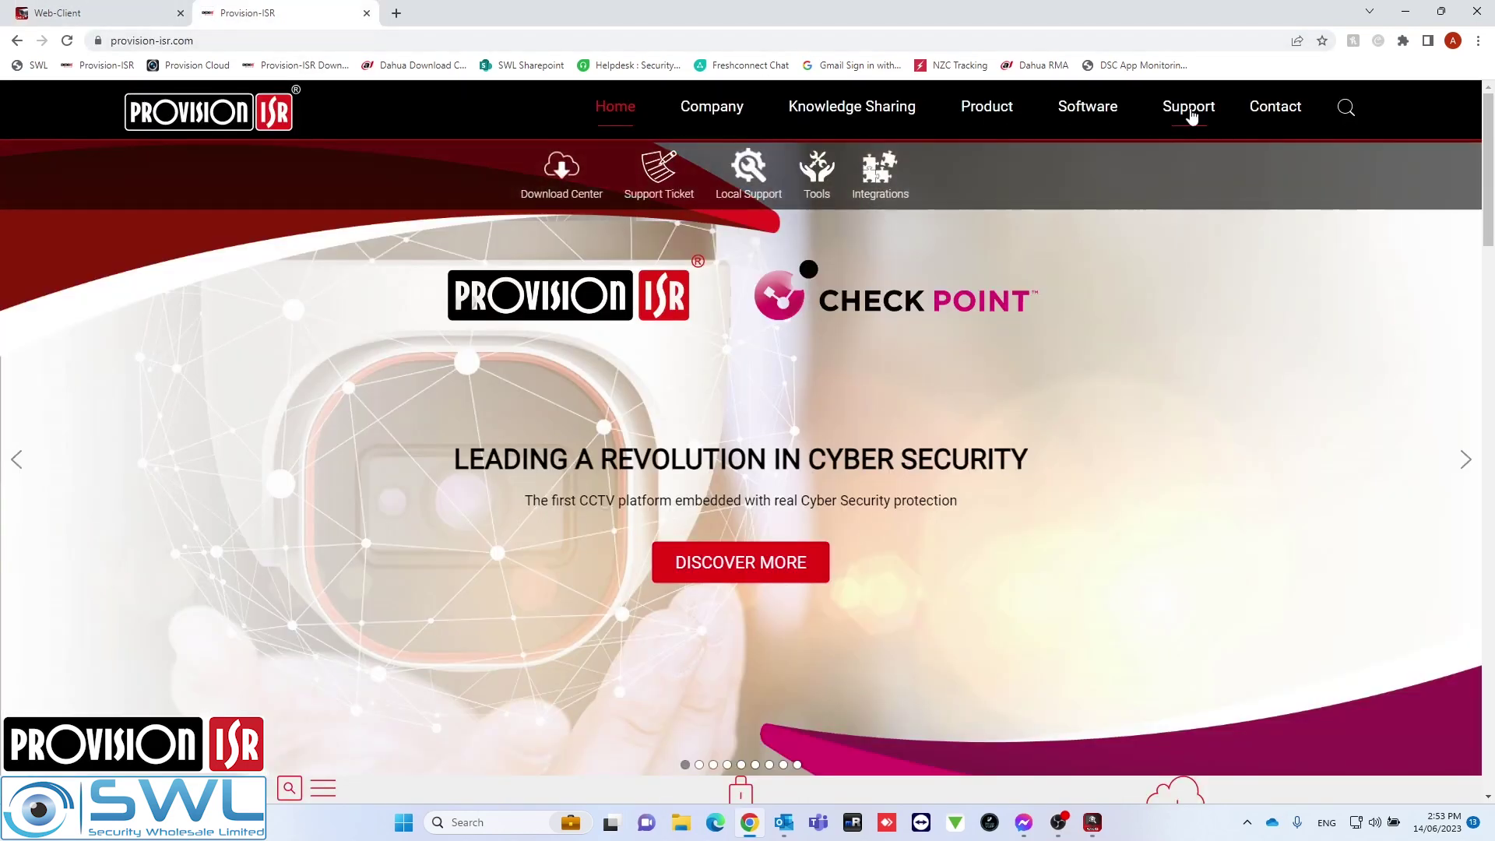
click(573, 196)
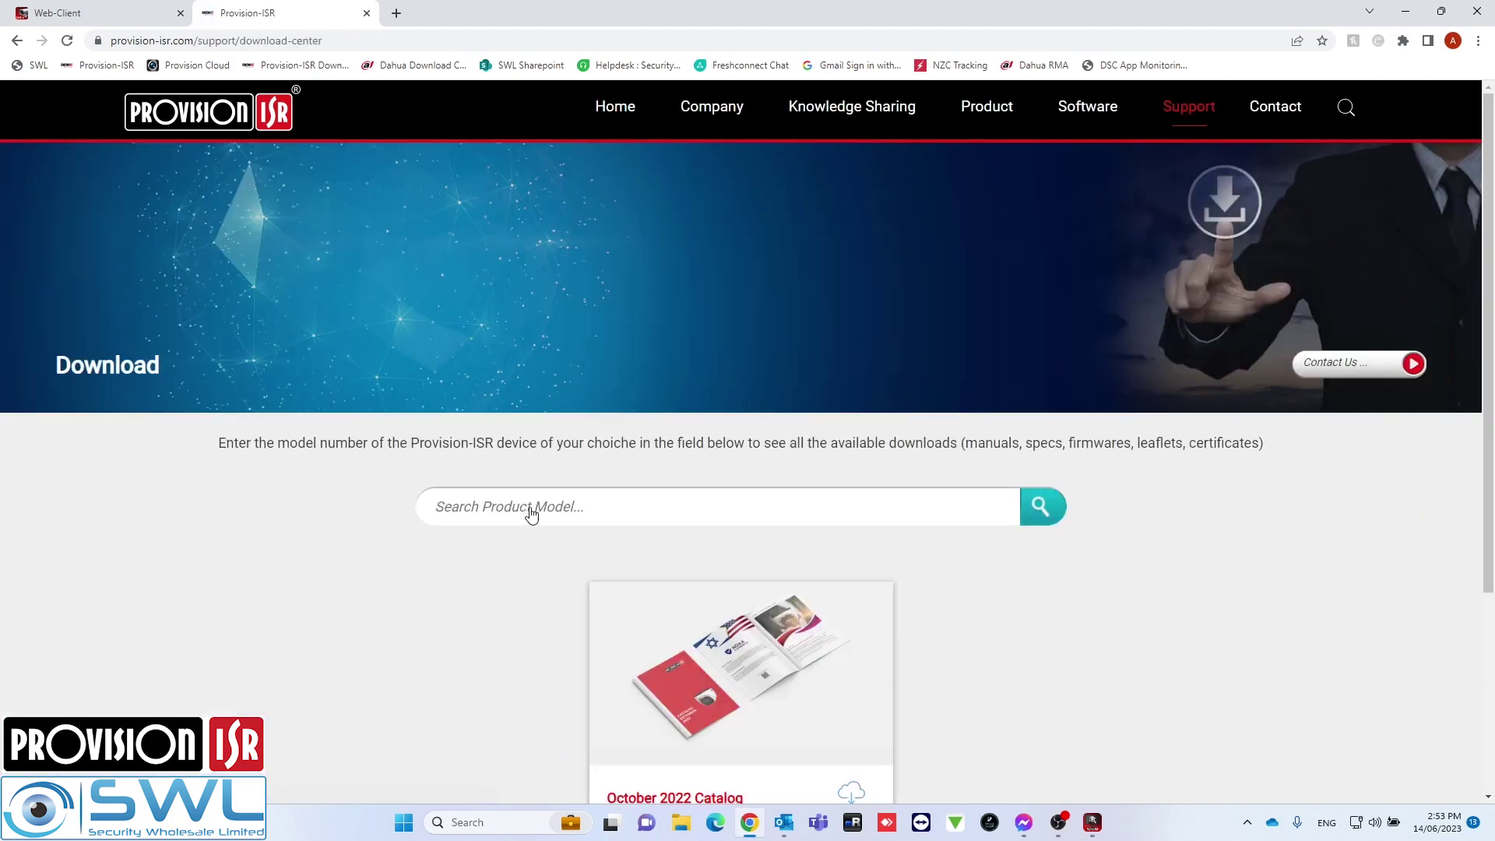
click(549, 512)
text(N)
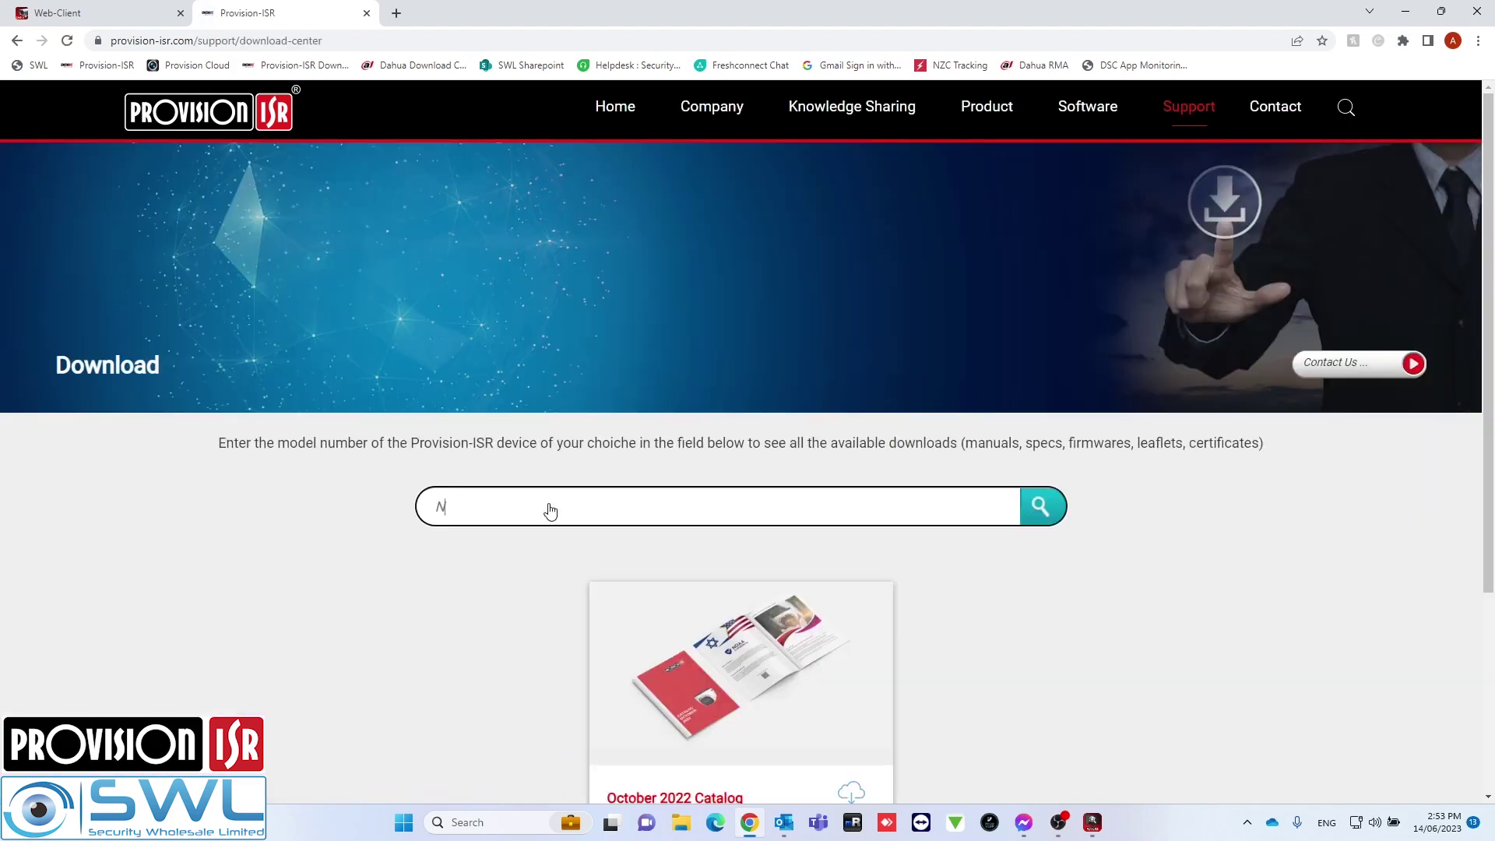
text(VR5-41)
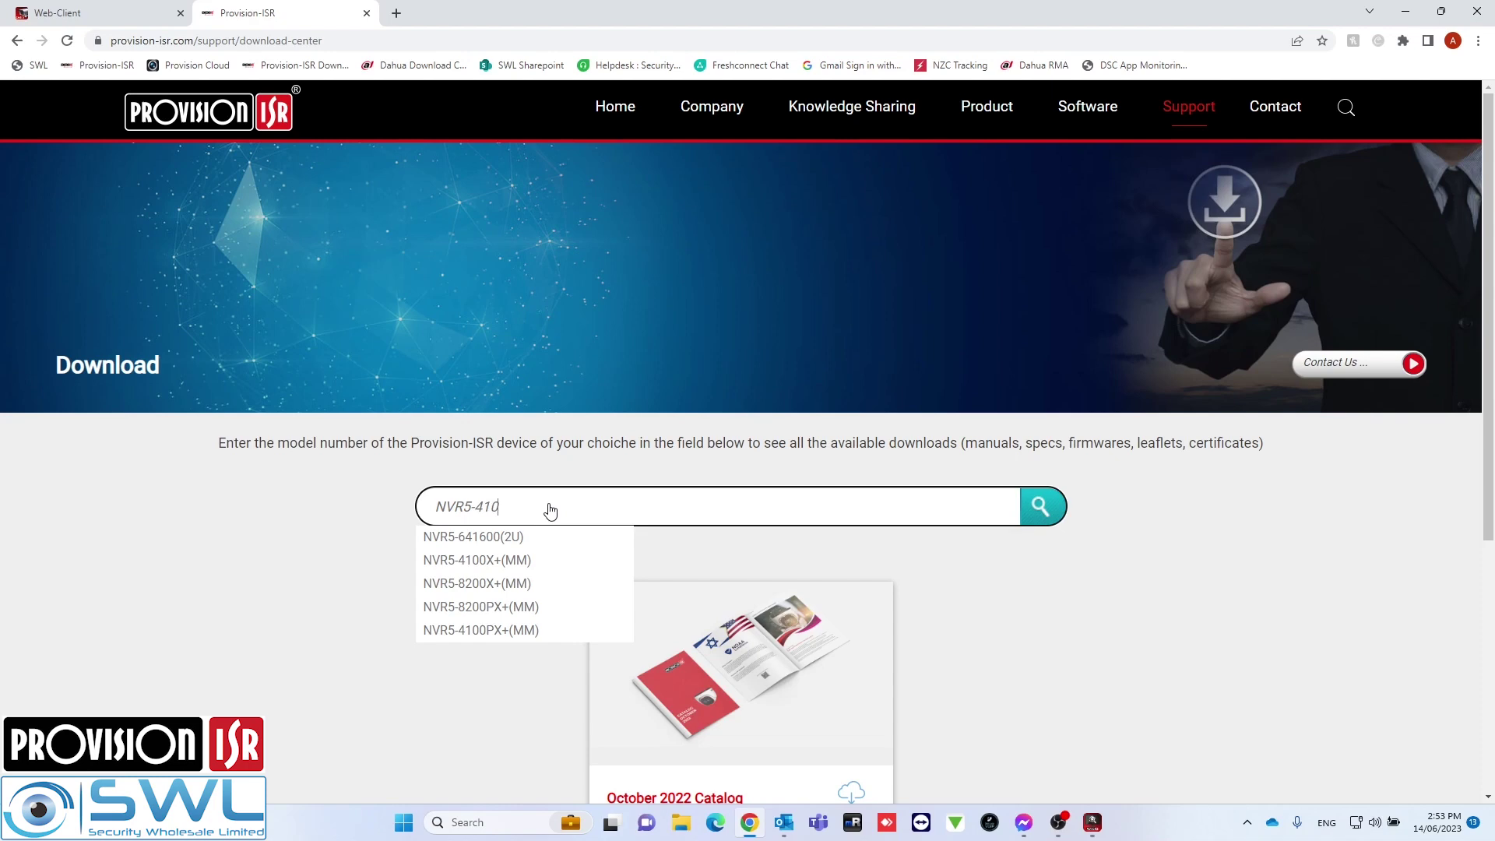
text(0)
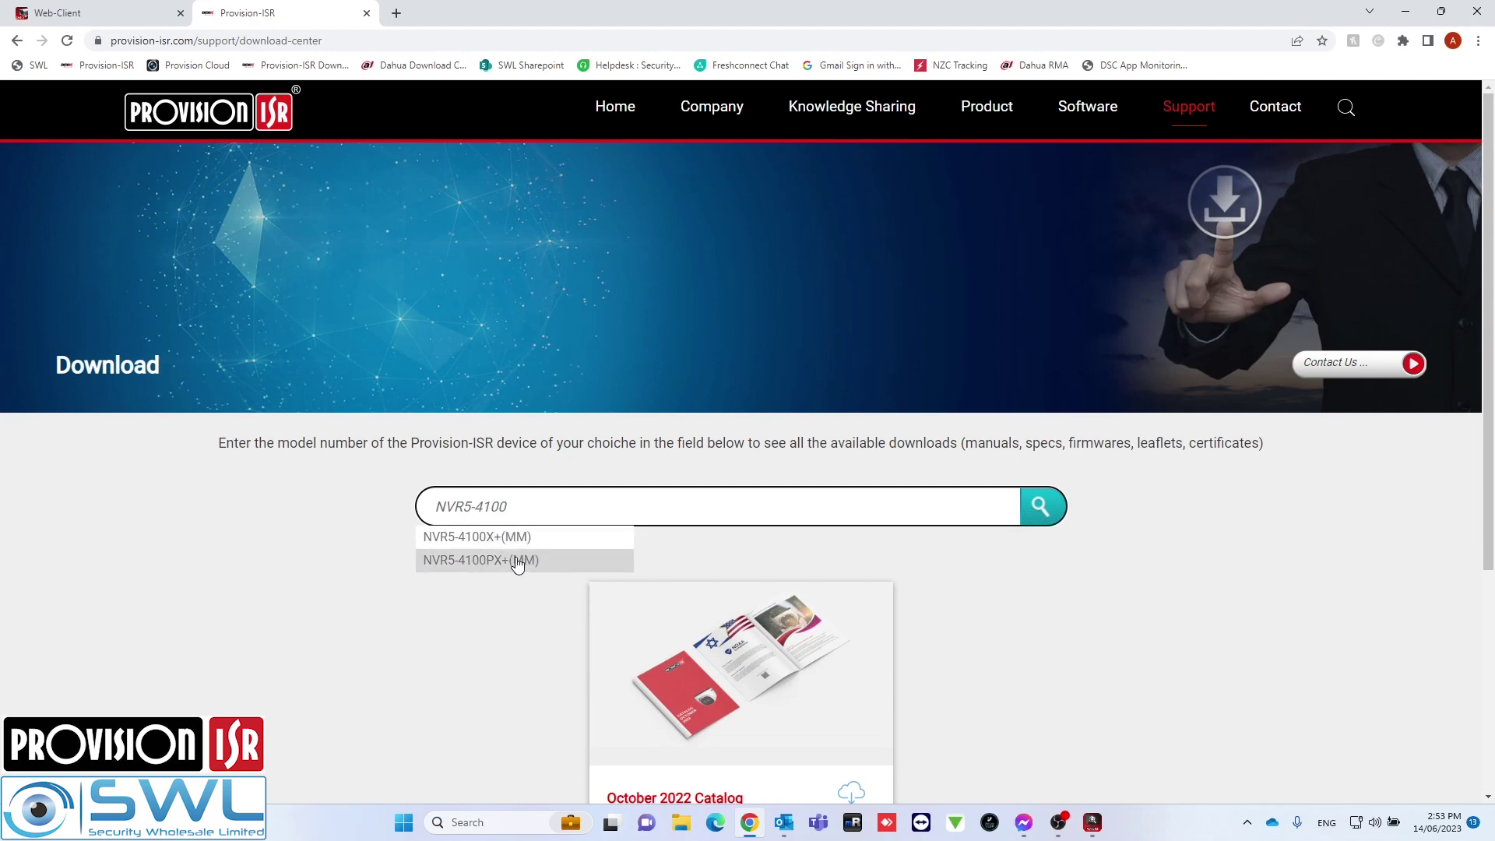
click(490, 562)
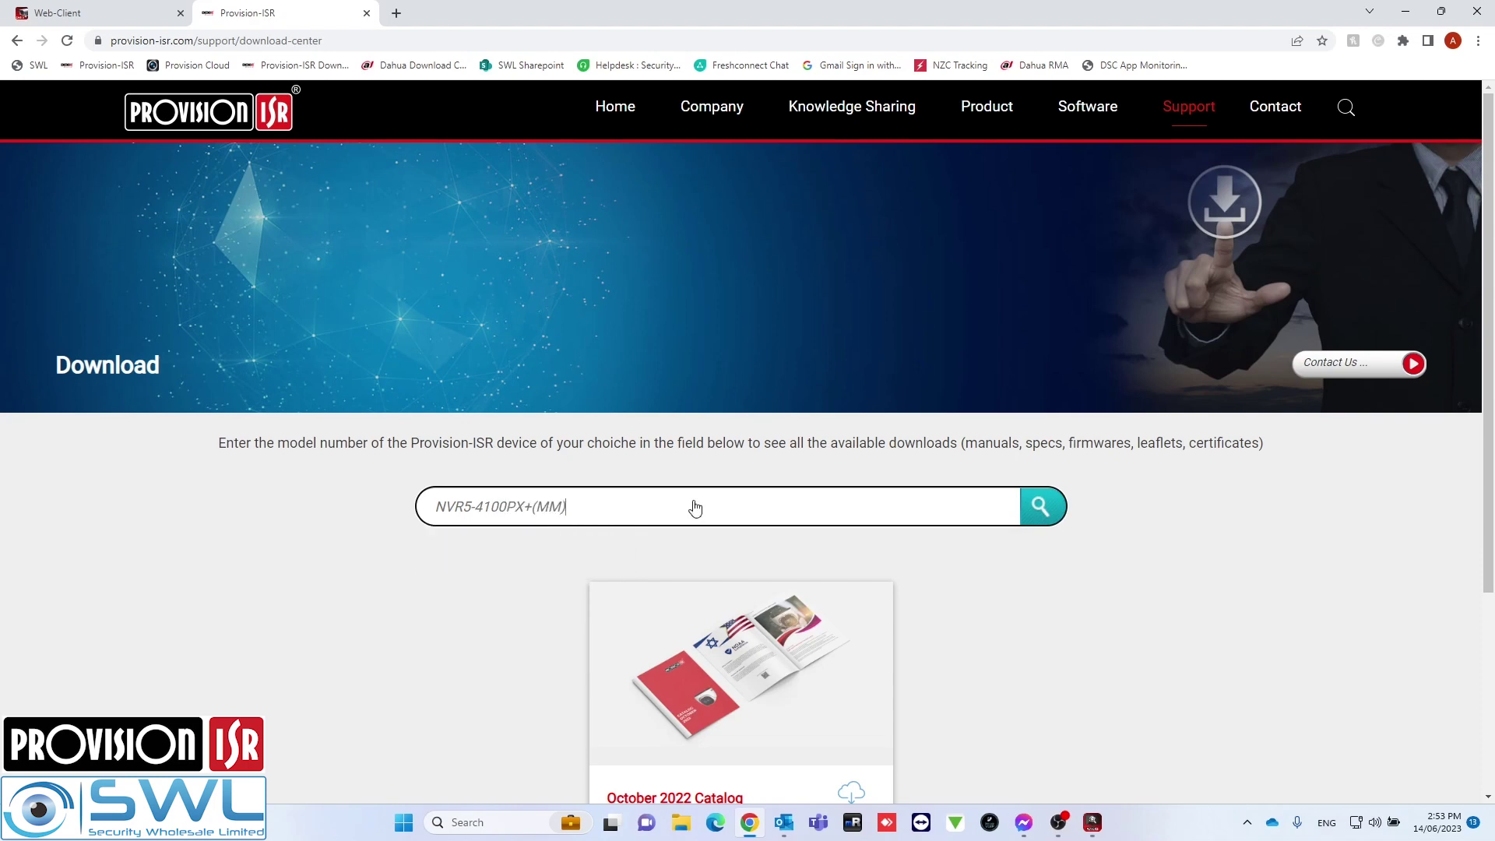
click(1043, 508)
scroll(929, 514, down, 2)
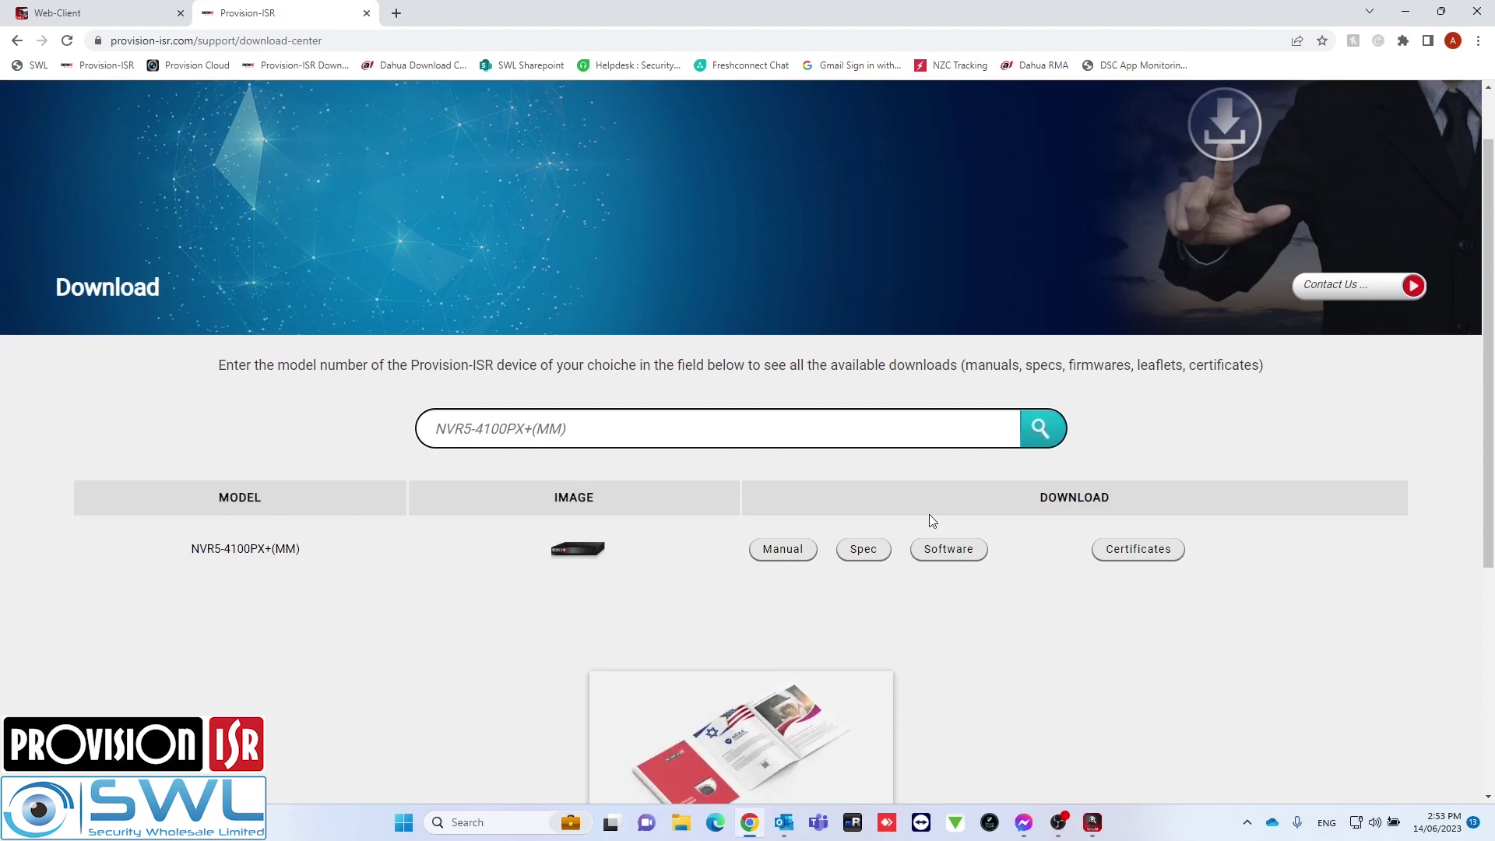
click(949, 471)
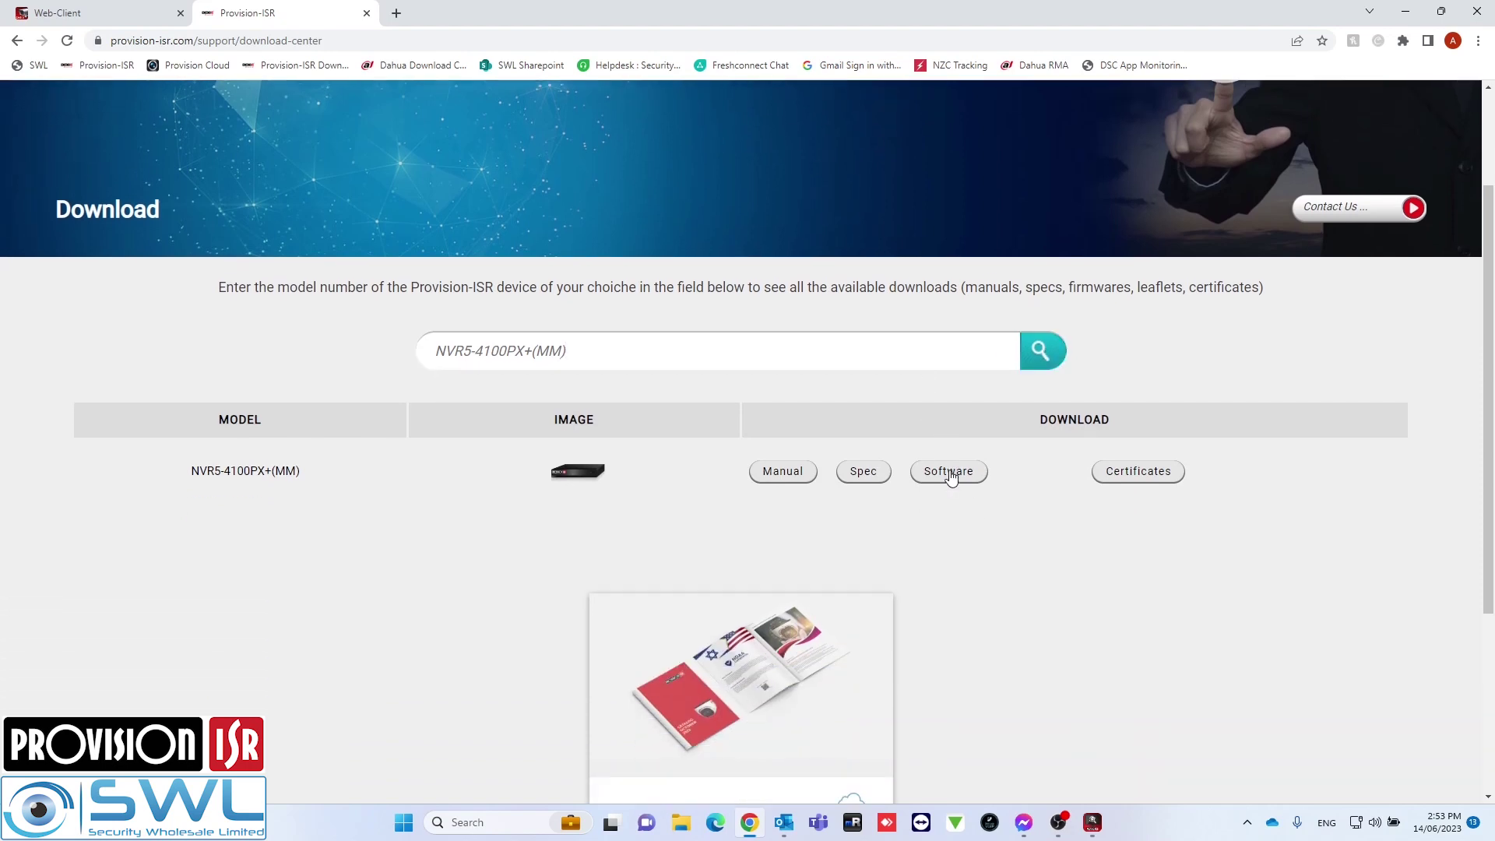
scroll(987, 469, down, 2)
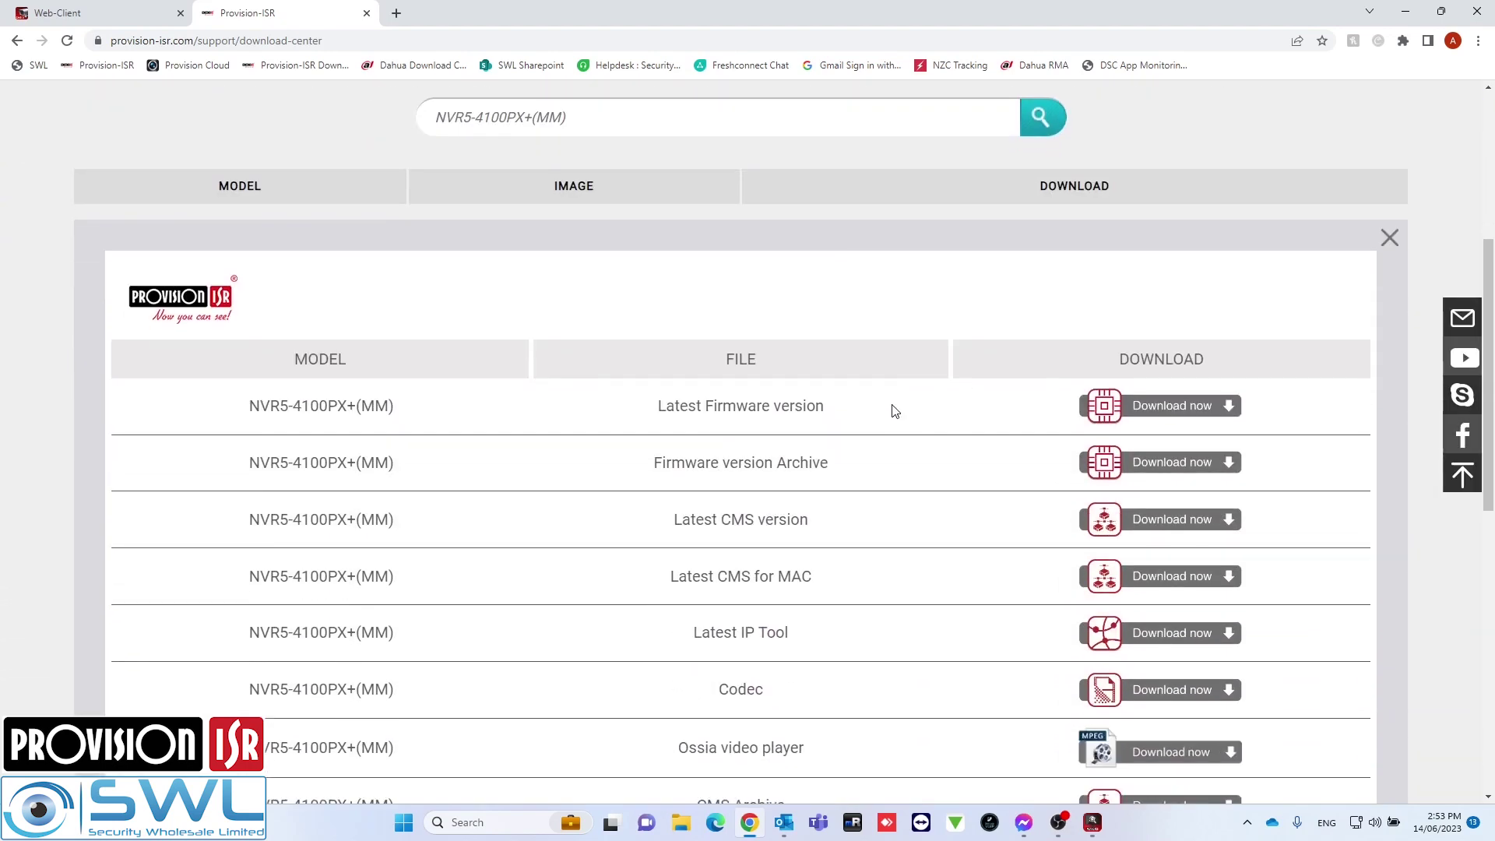
Step: Download the Latest Firmware version after passing the reCAPTCHA, then show Chrome's downloads
drag(235, 417, 868, 415)
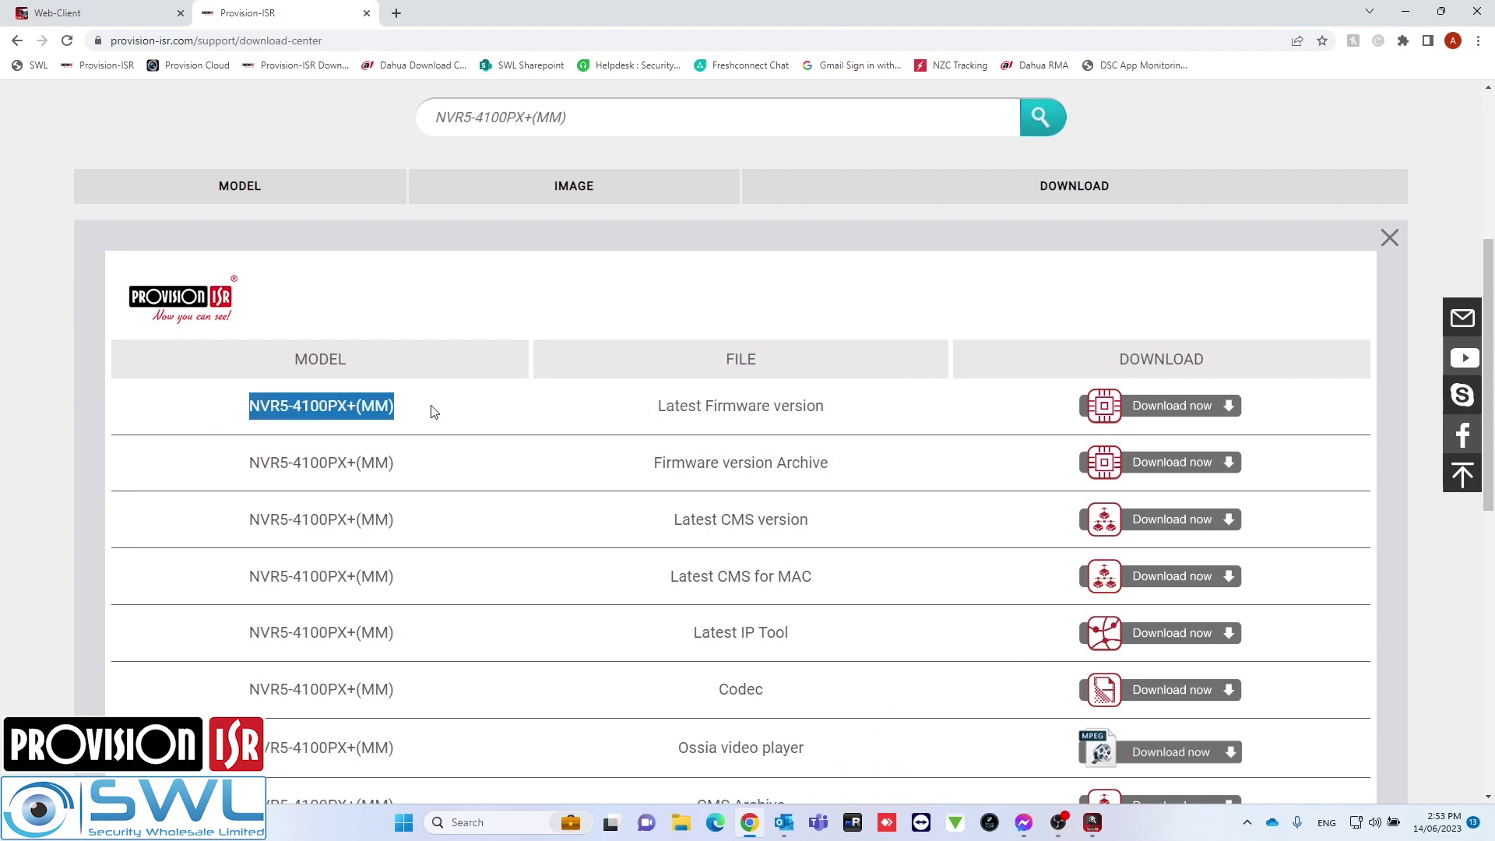
click(1176, 405)
click(639, 184)
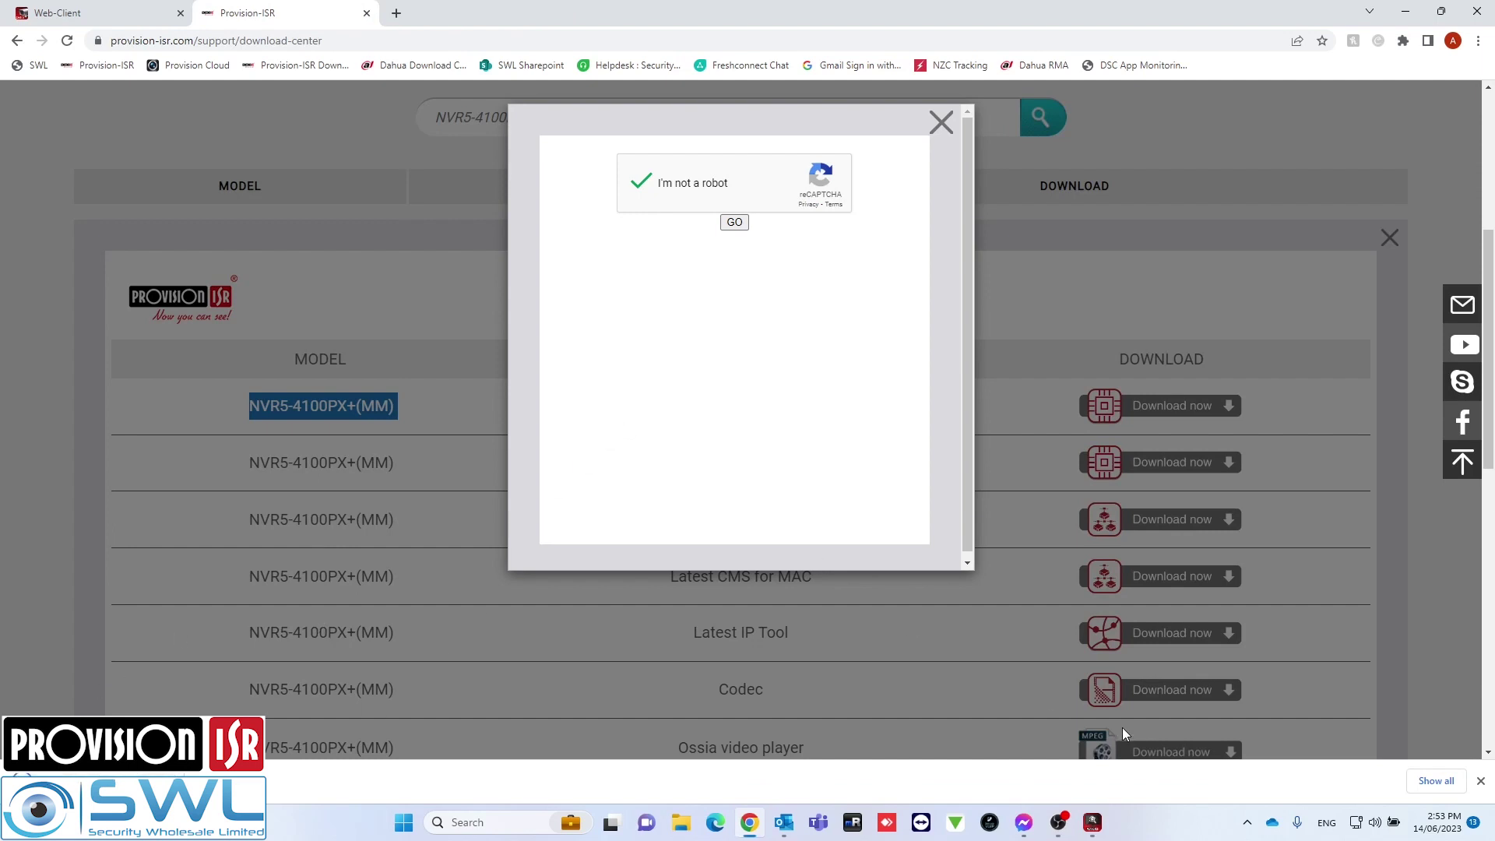
click(941, 121)
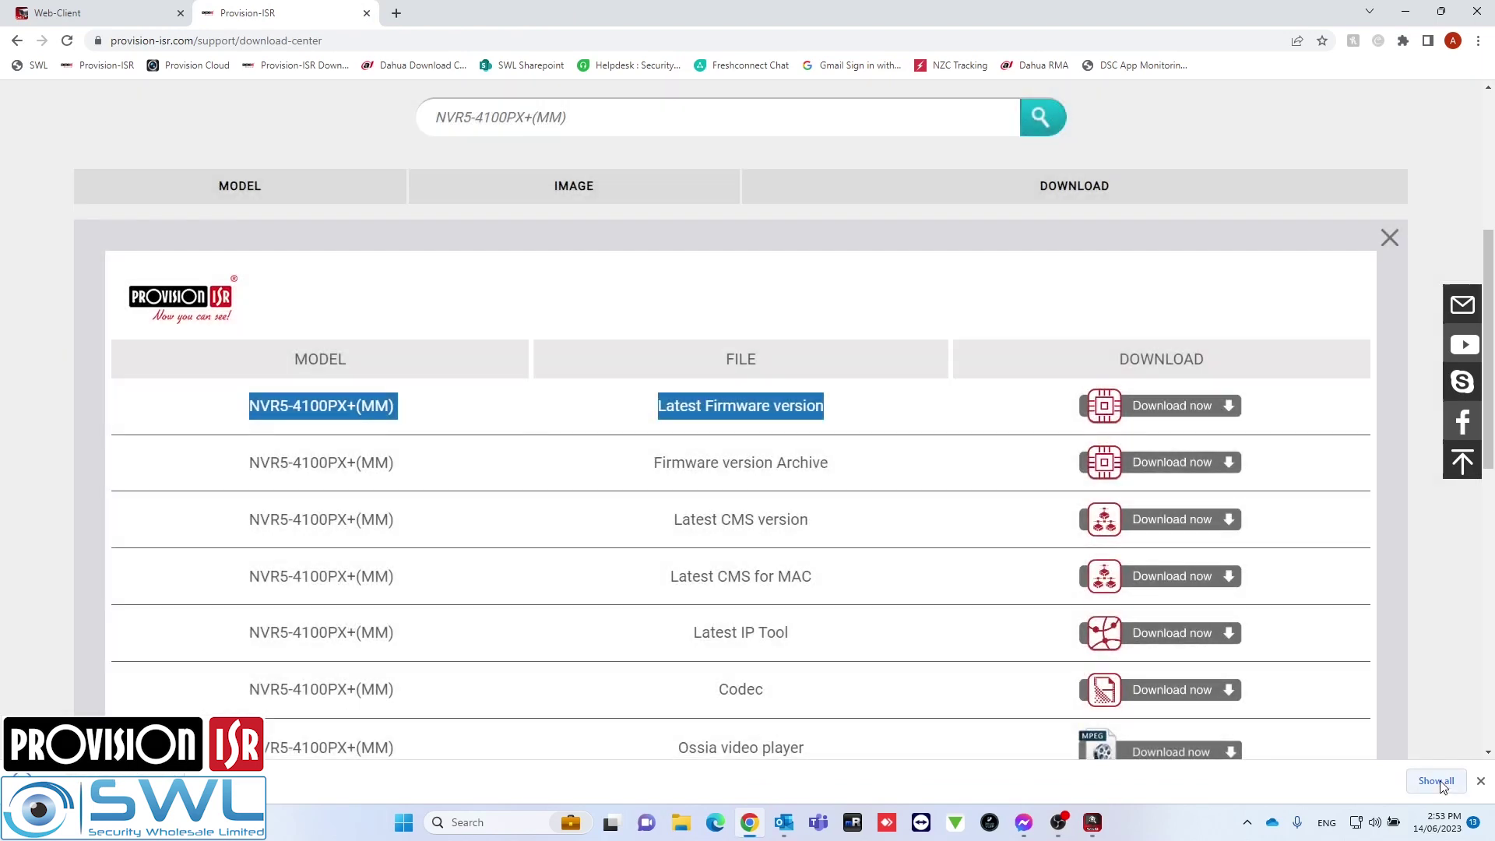
click(1438, 780)
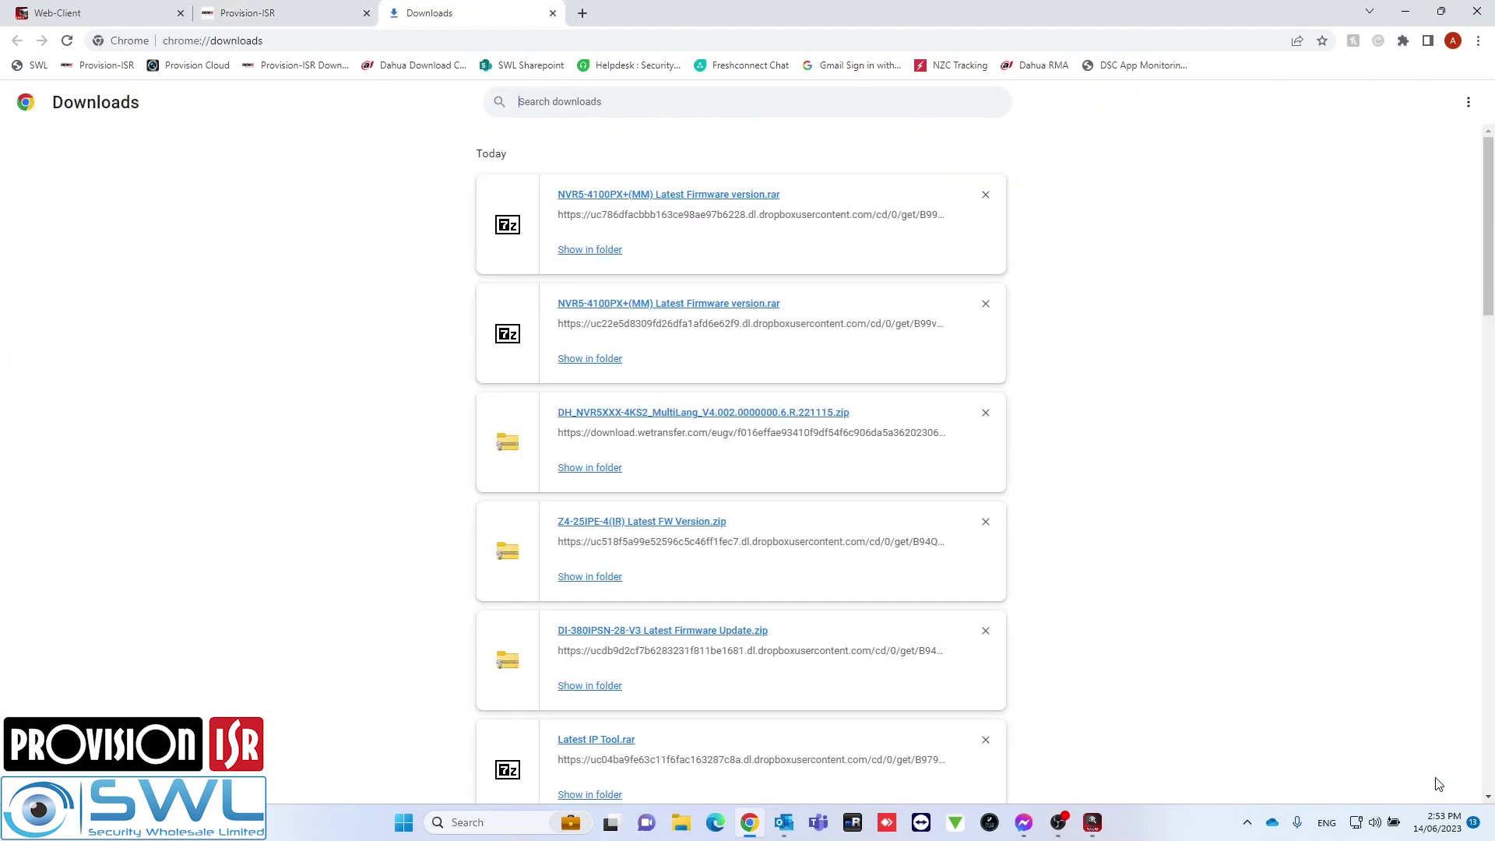
Step: Extract the downloaded firmware RAR into its own folder with 7-Zip
click(604, 251)
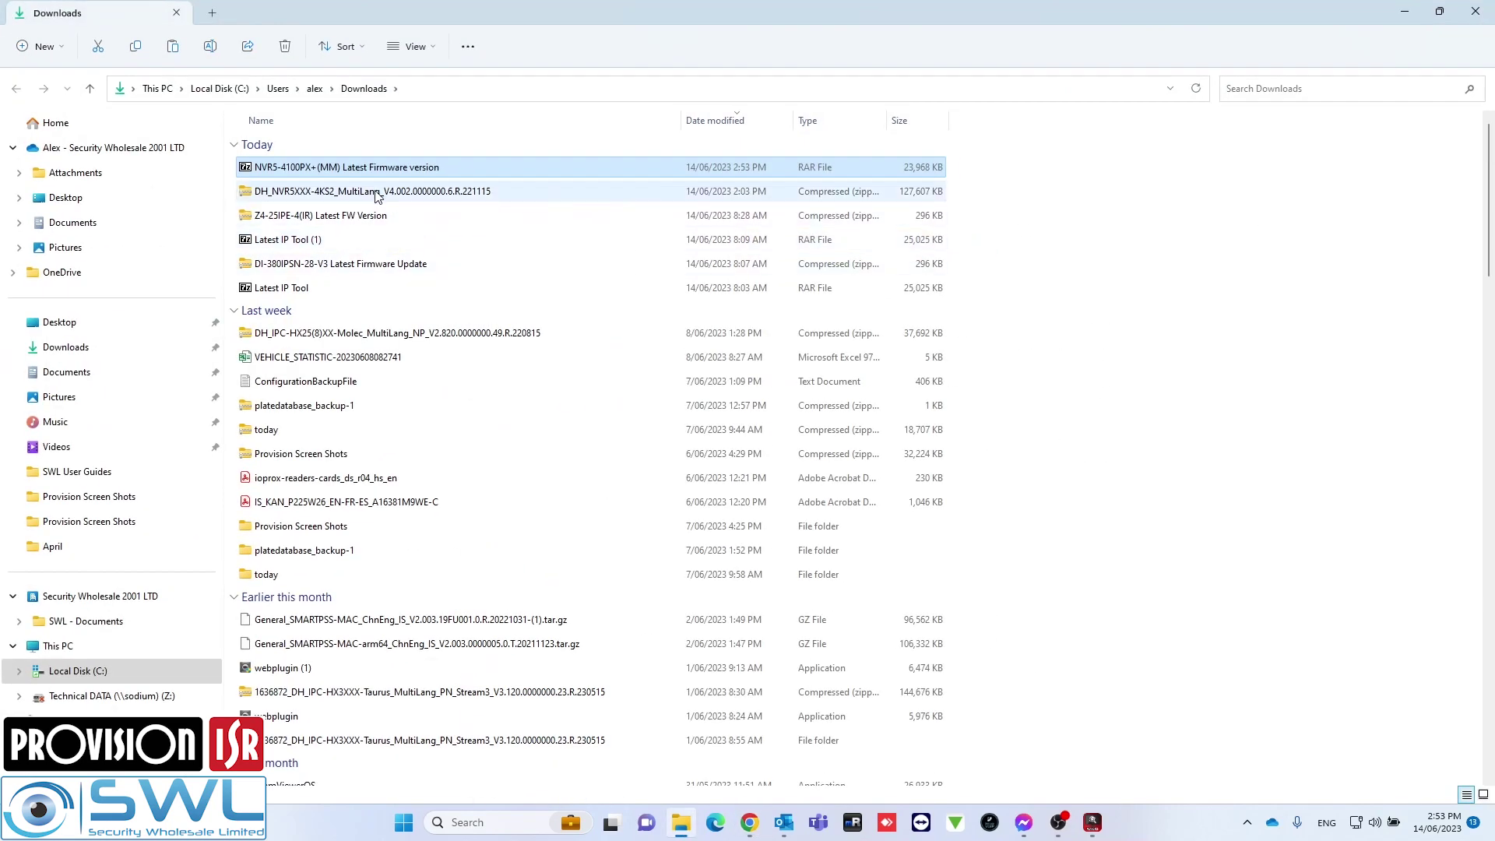
right_click(366, 174)
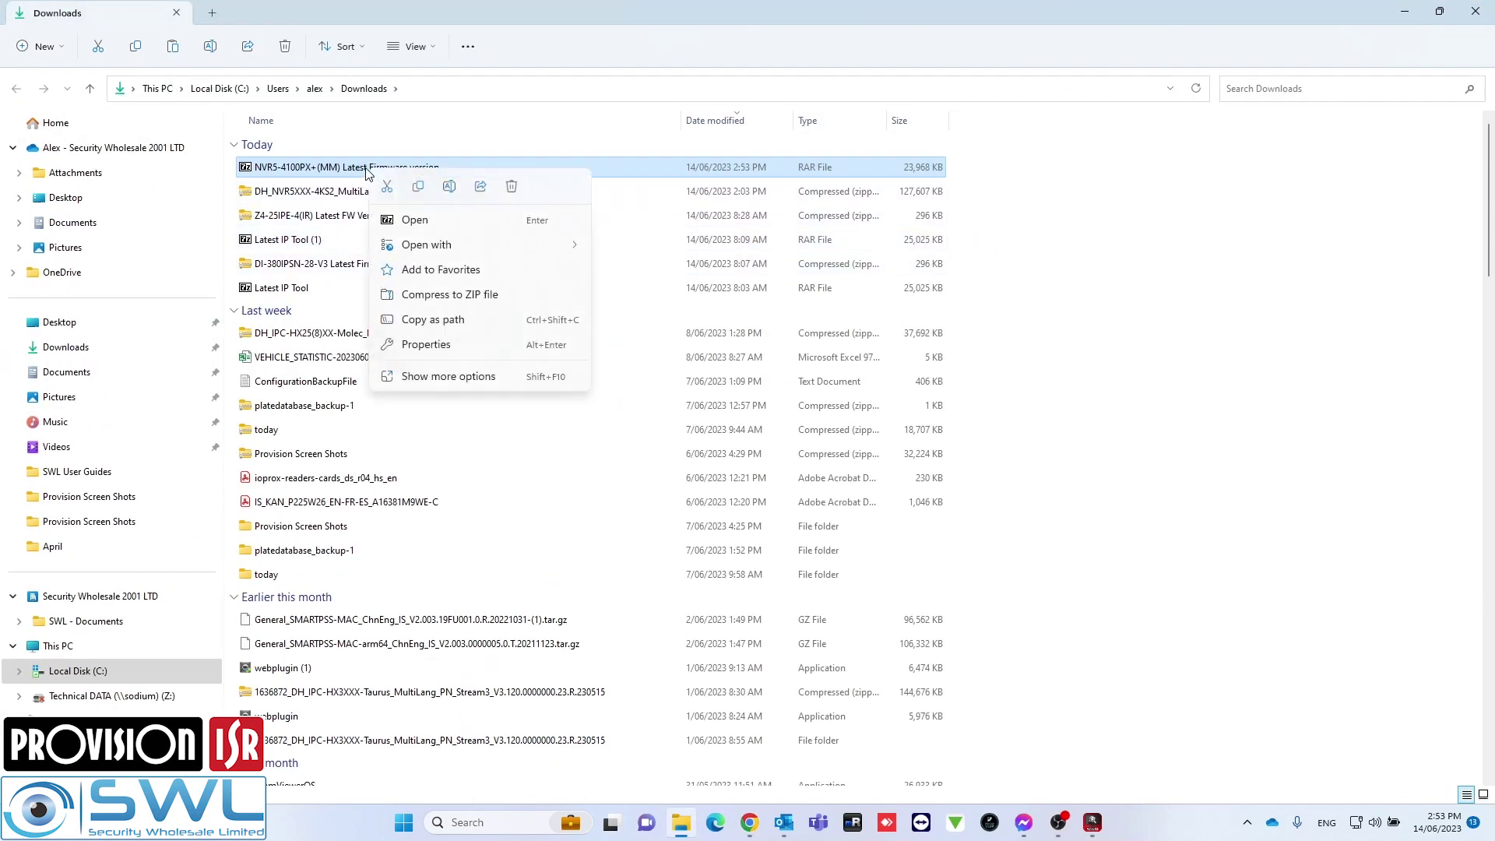
click(432, 414)
mouse_move(470, 471)
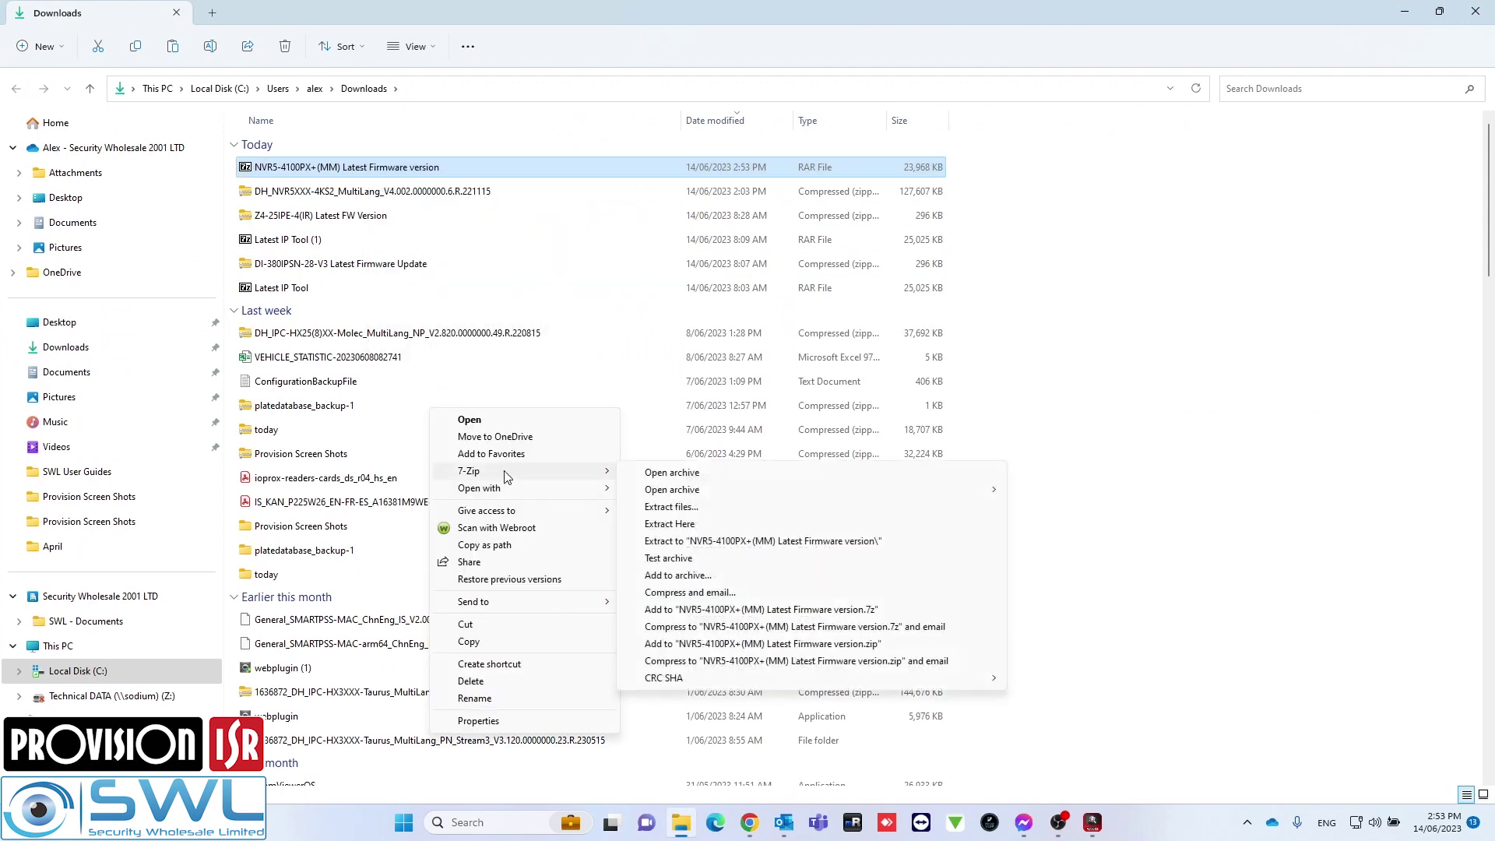
click(715, 542)
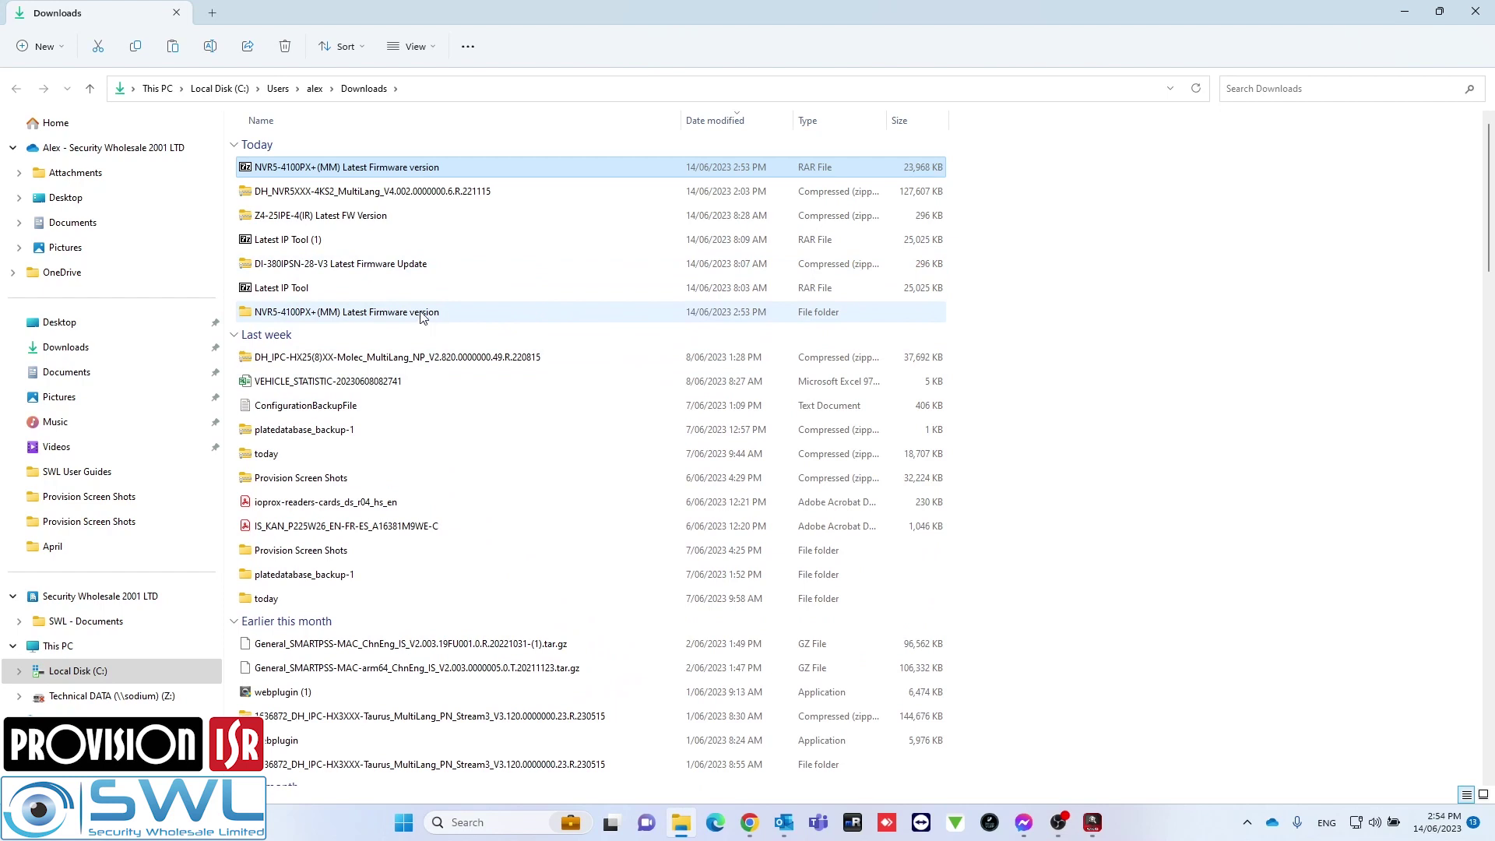
Step: Locate the .fls update file in the extracted folder, then return to the Web-Client tab
double_click(421, 316)
click(348, 219)
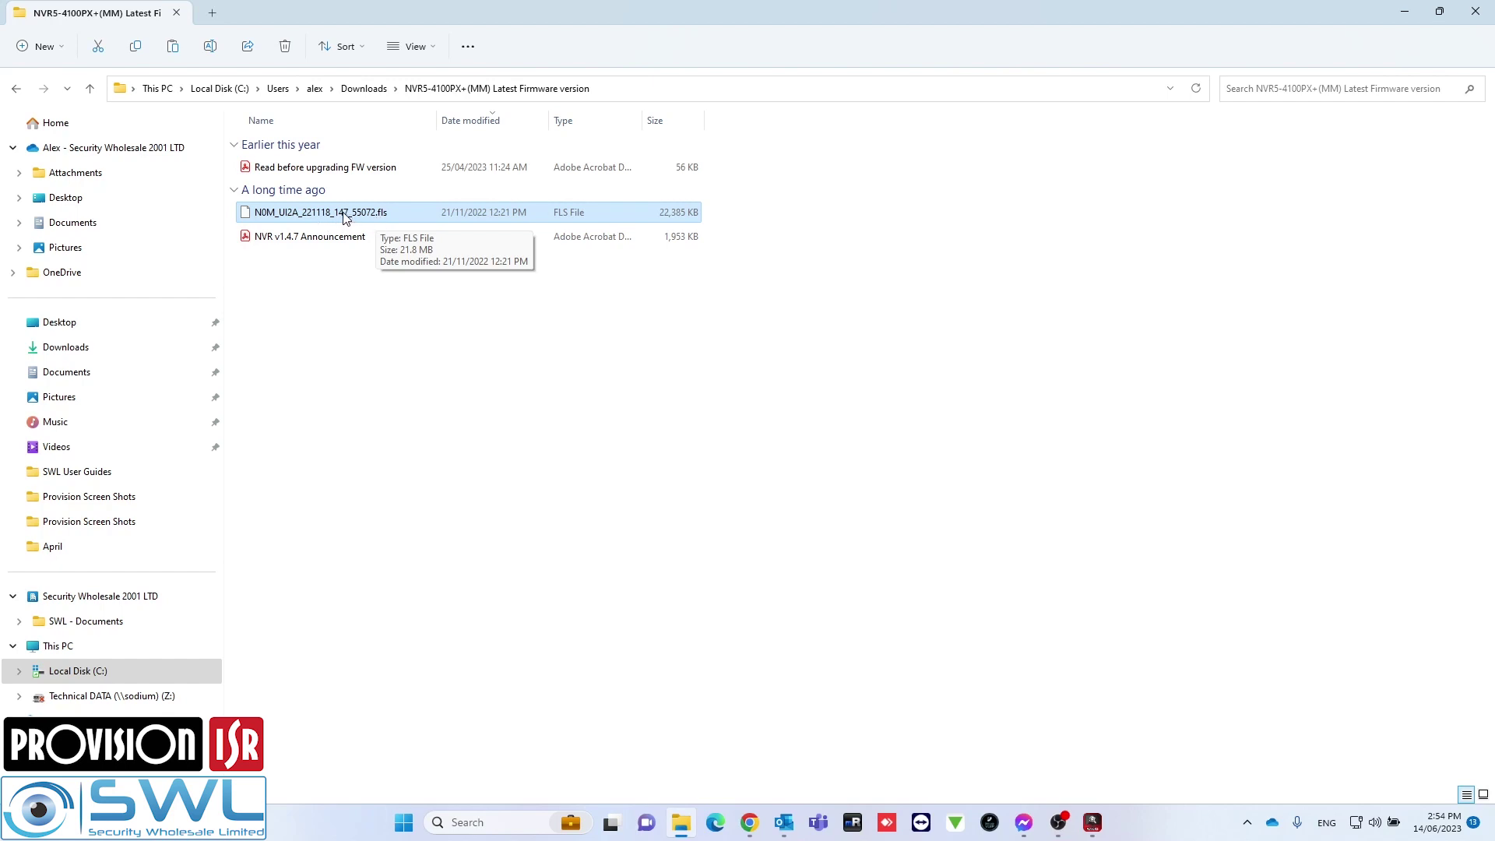
click(749, 821)
click(85, 14)
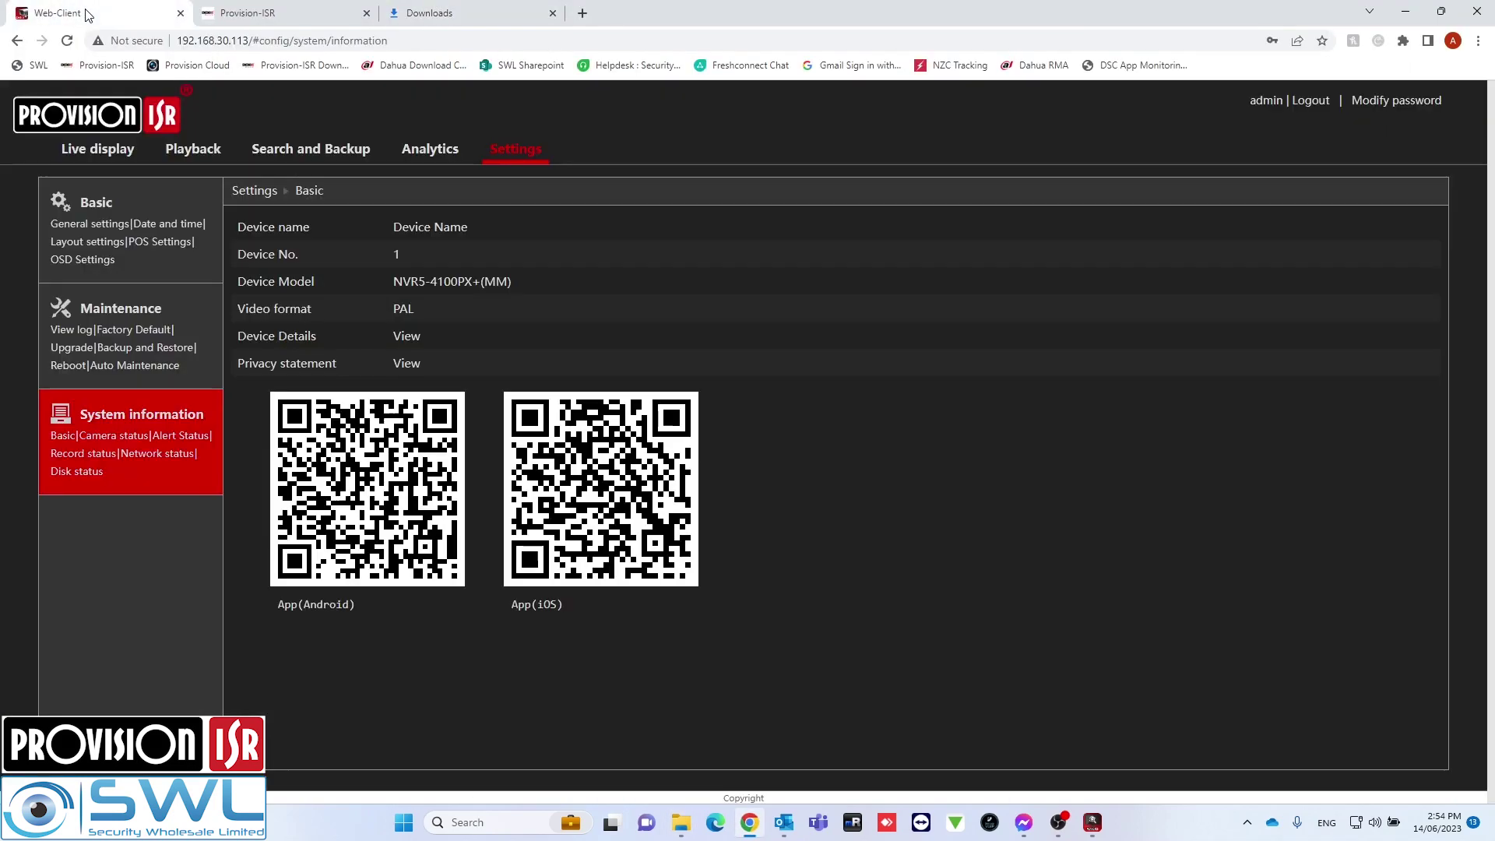
Step: On Maintenance > Upgrade, choose the .fls file from the Downloads firmware folder
click(75, 348)
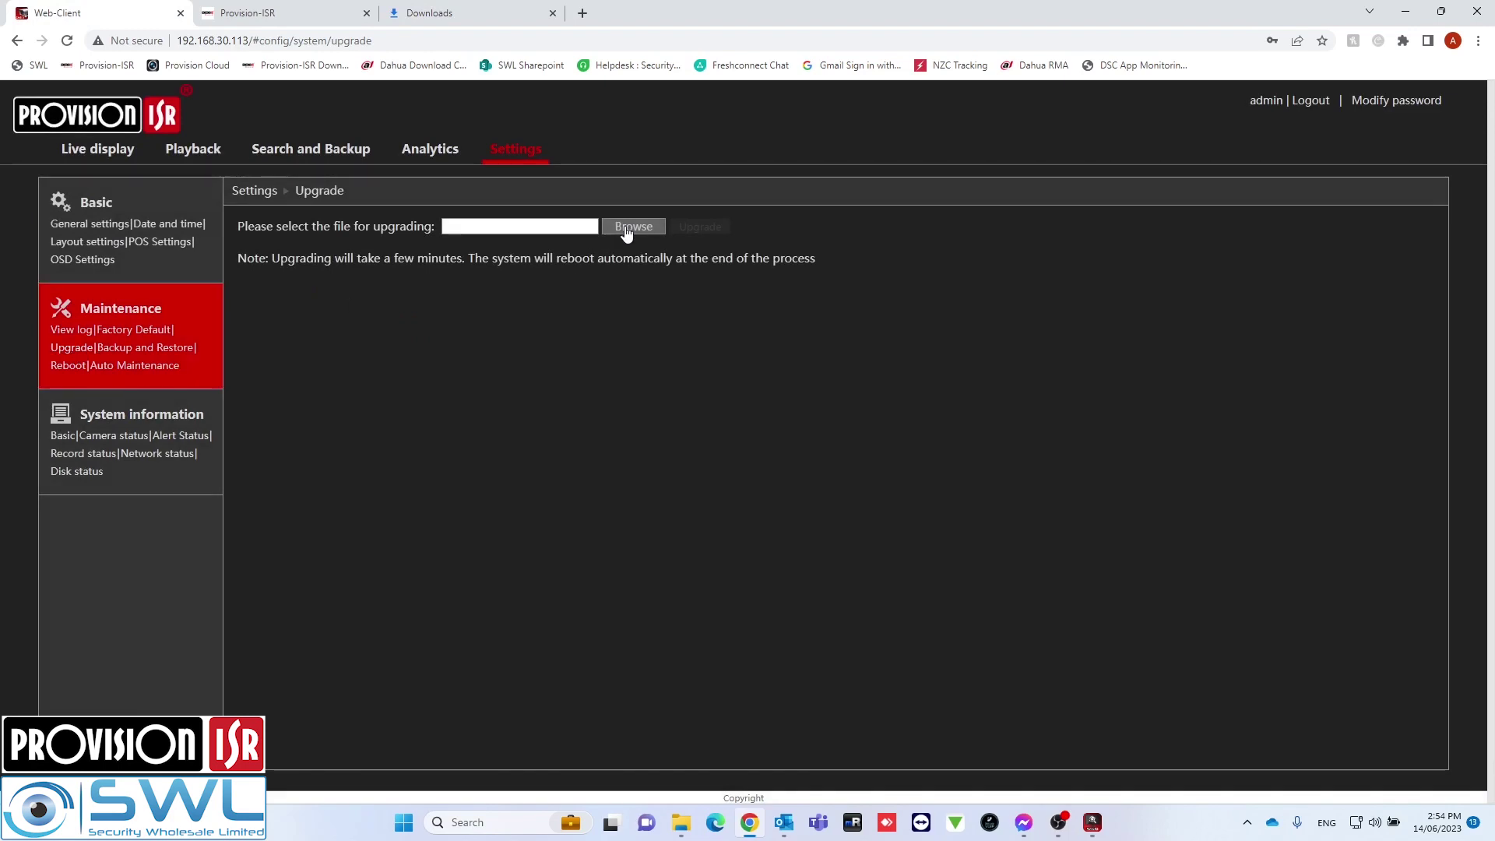
click(631, 228)
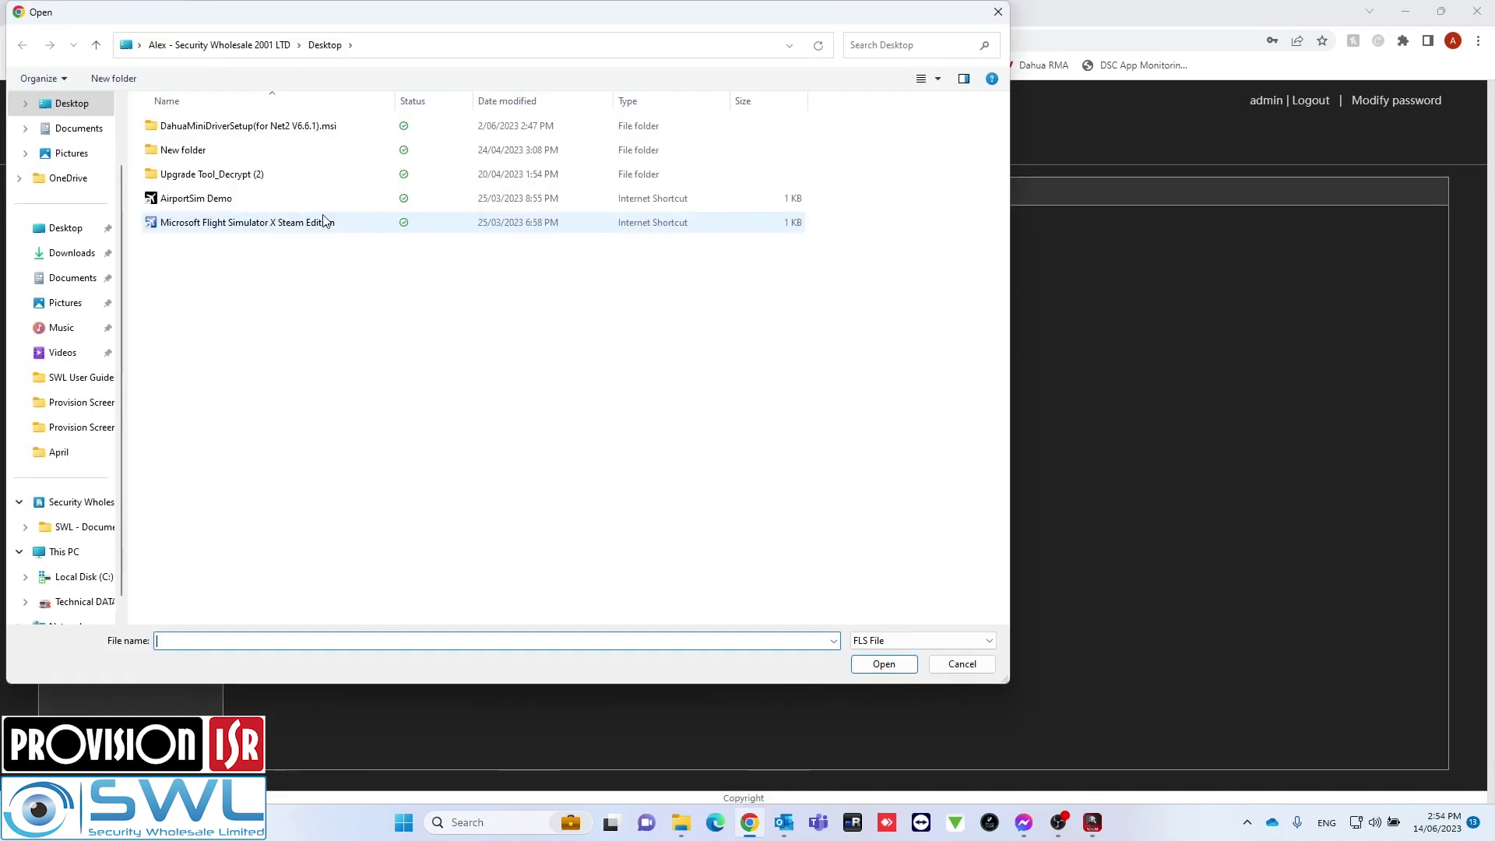
click(65, 253)
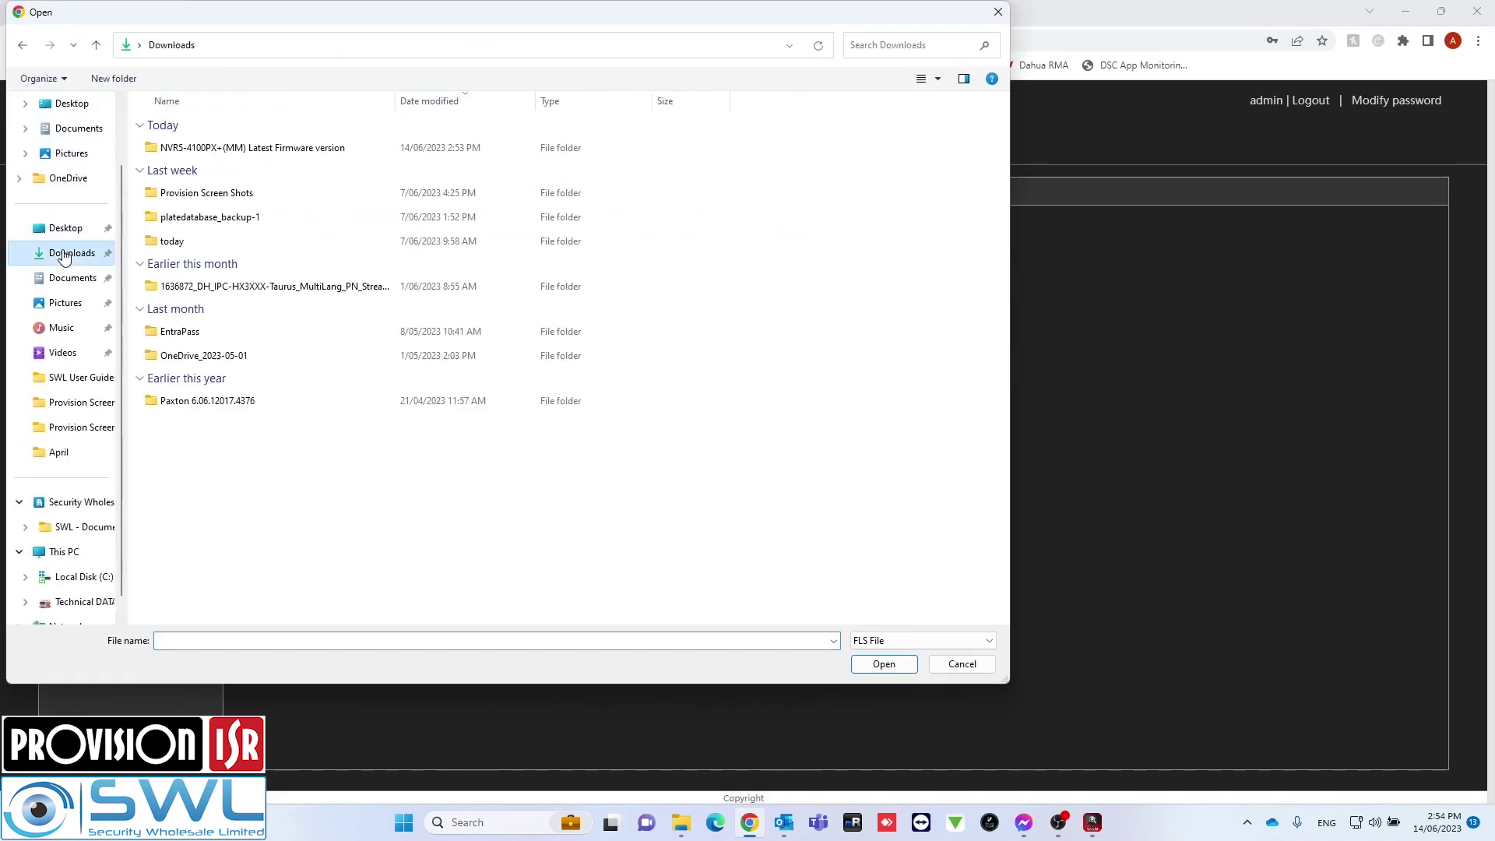
double_click(267, 152)
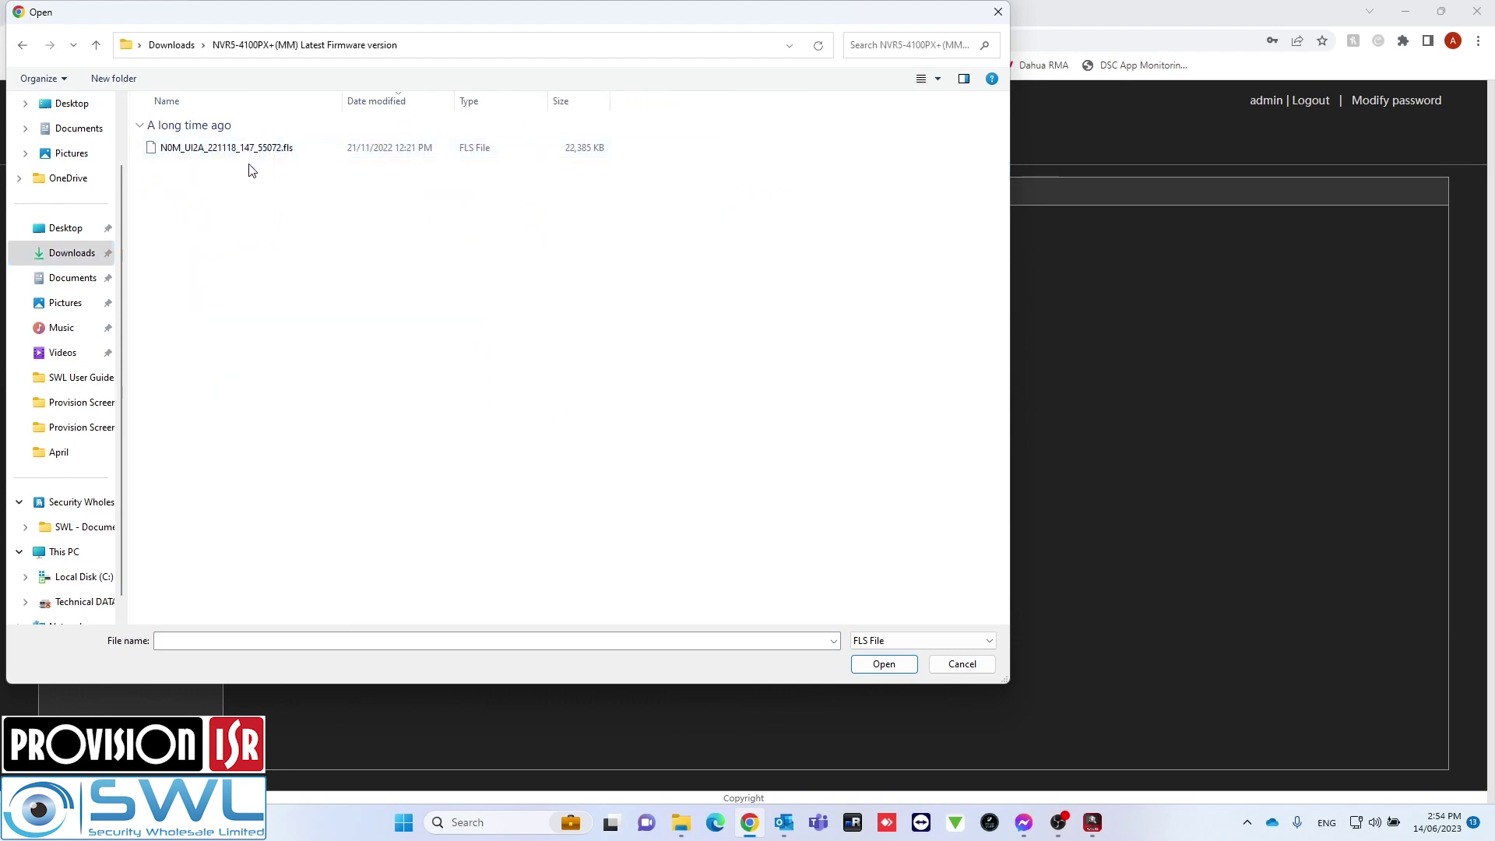
click(258, 150)
click(884, 666)
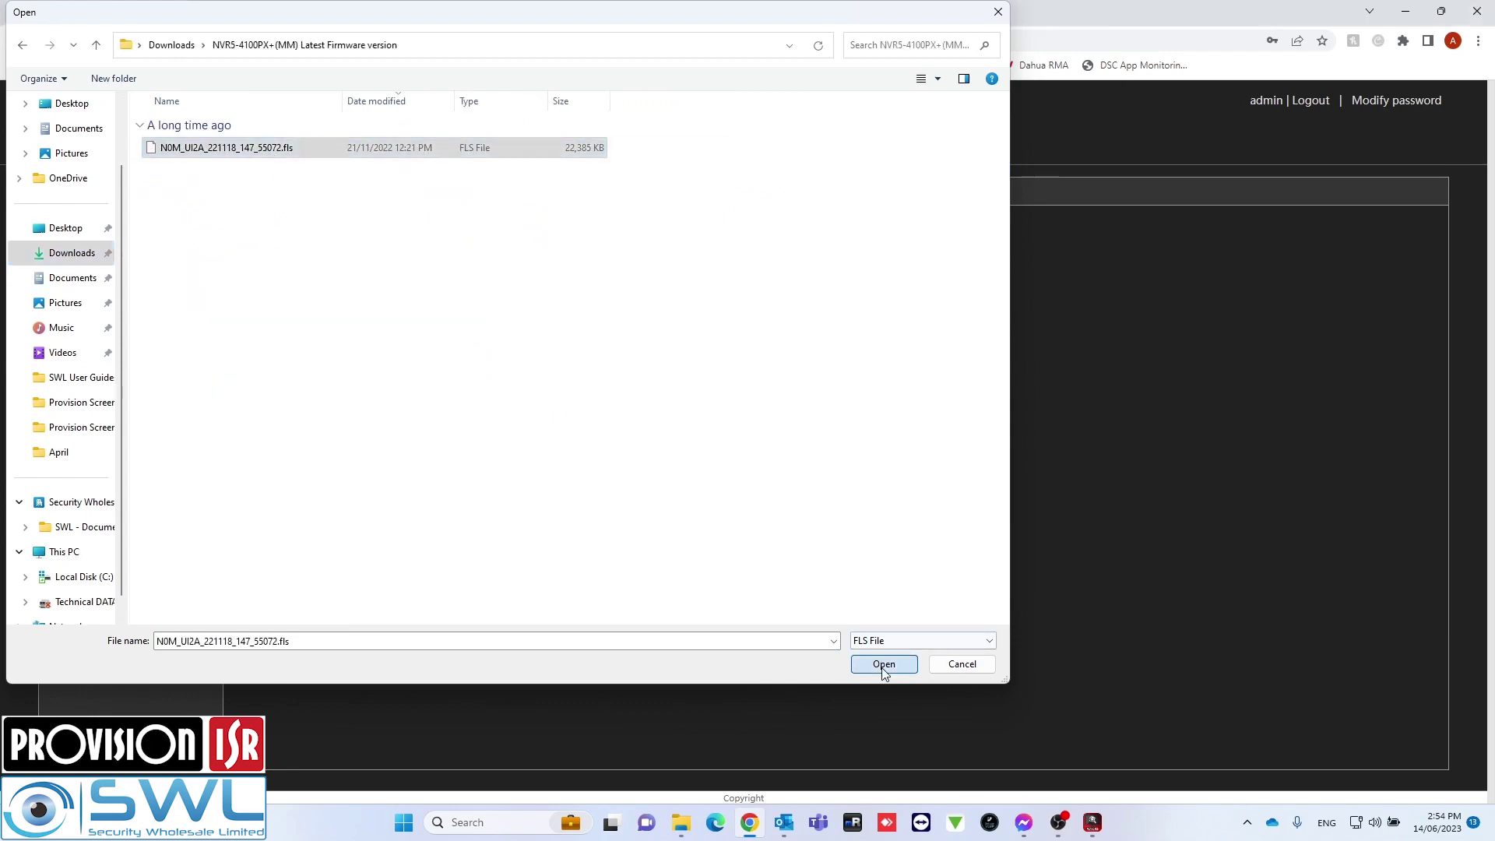
Step: Start the upgrade and authenticate with the admin username and password
click(704, 227)
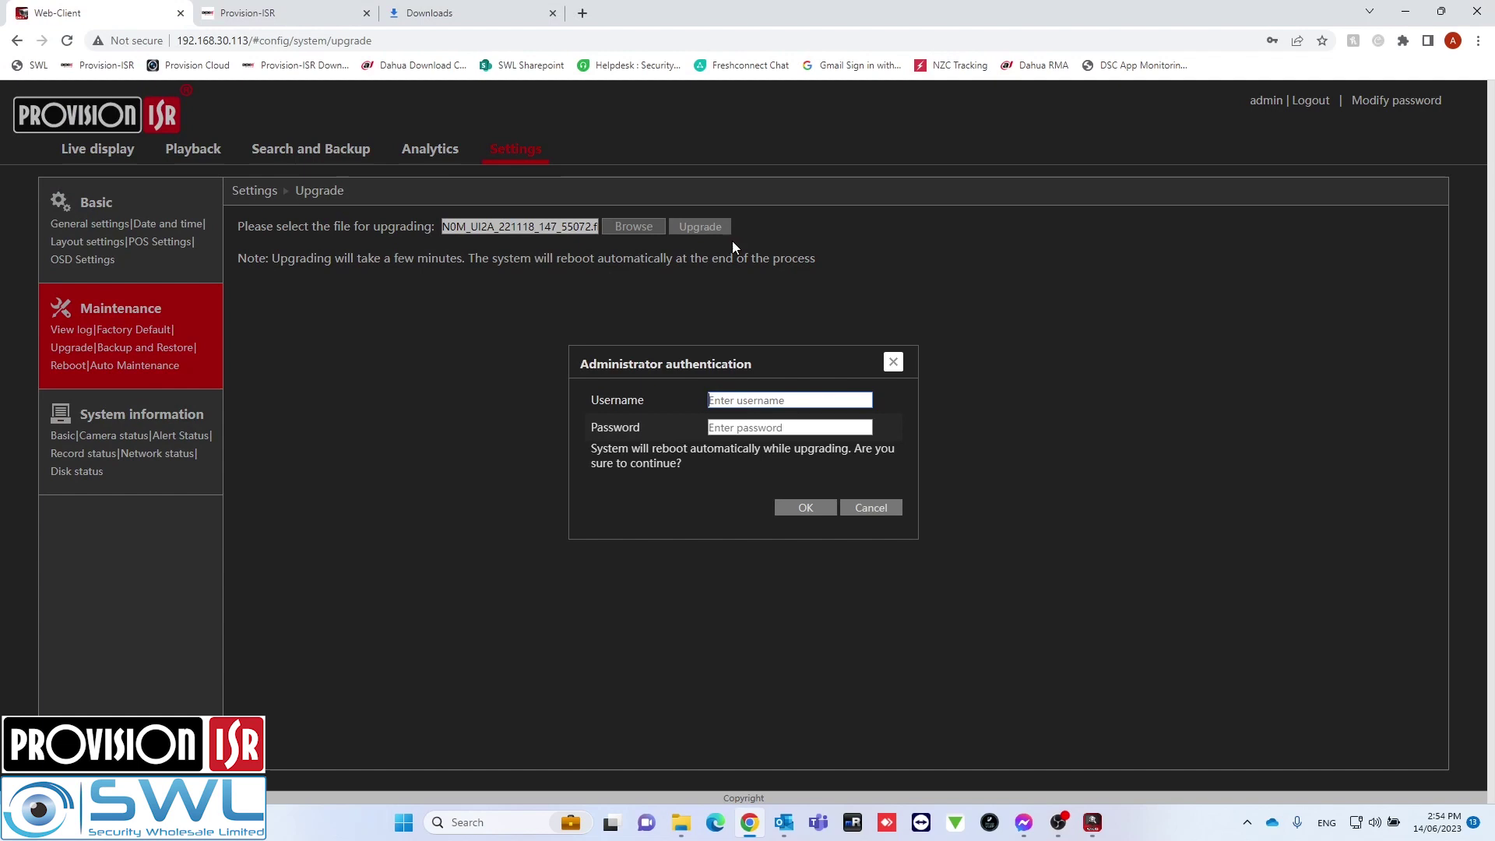
click(740, 400)
text(admin)
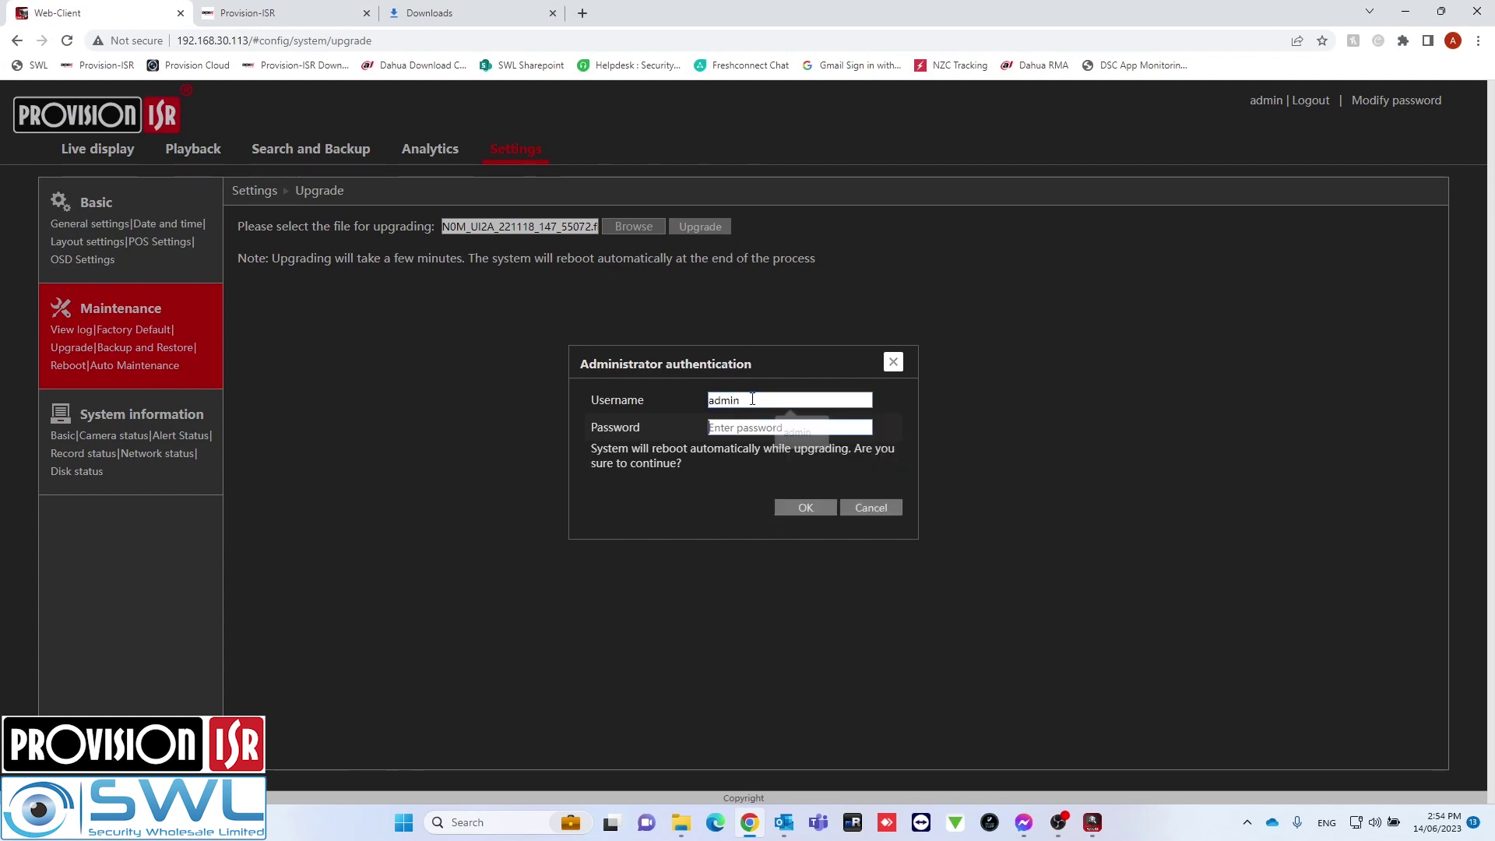
key(Tab)
text(1)
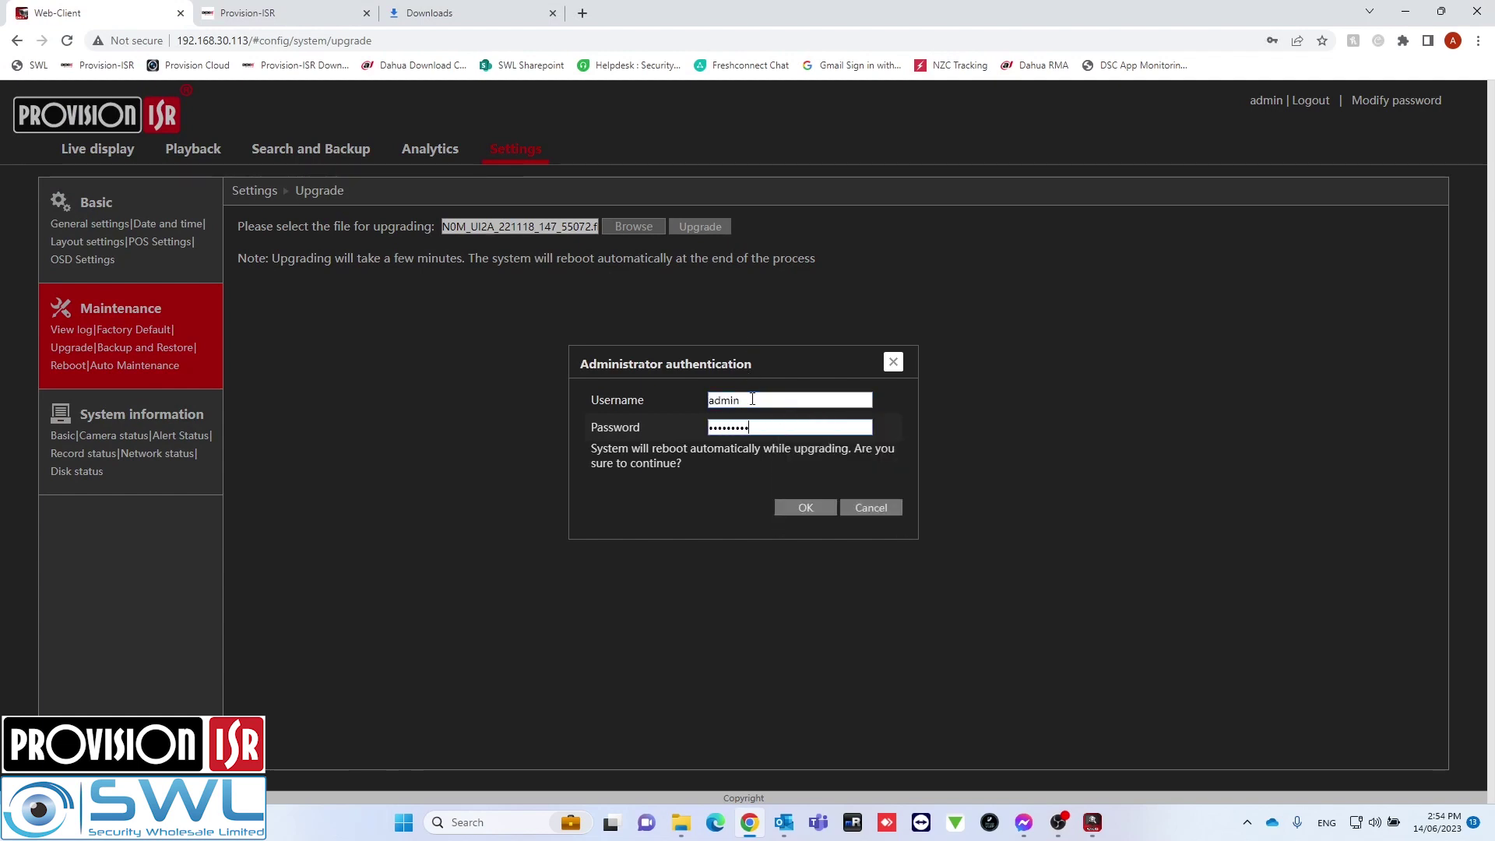
click(812, 506)
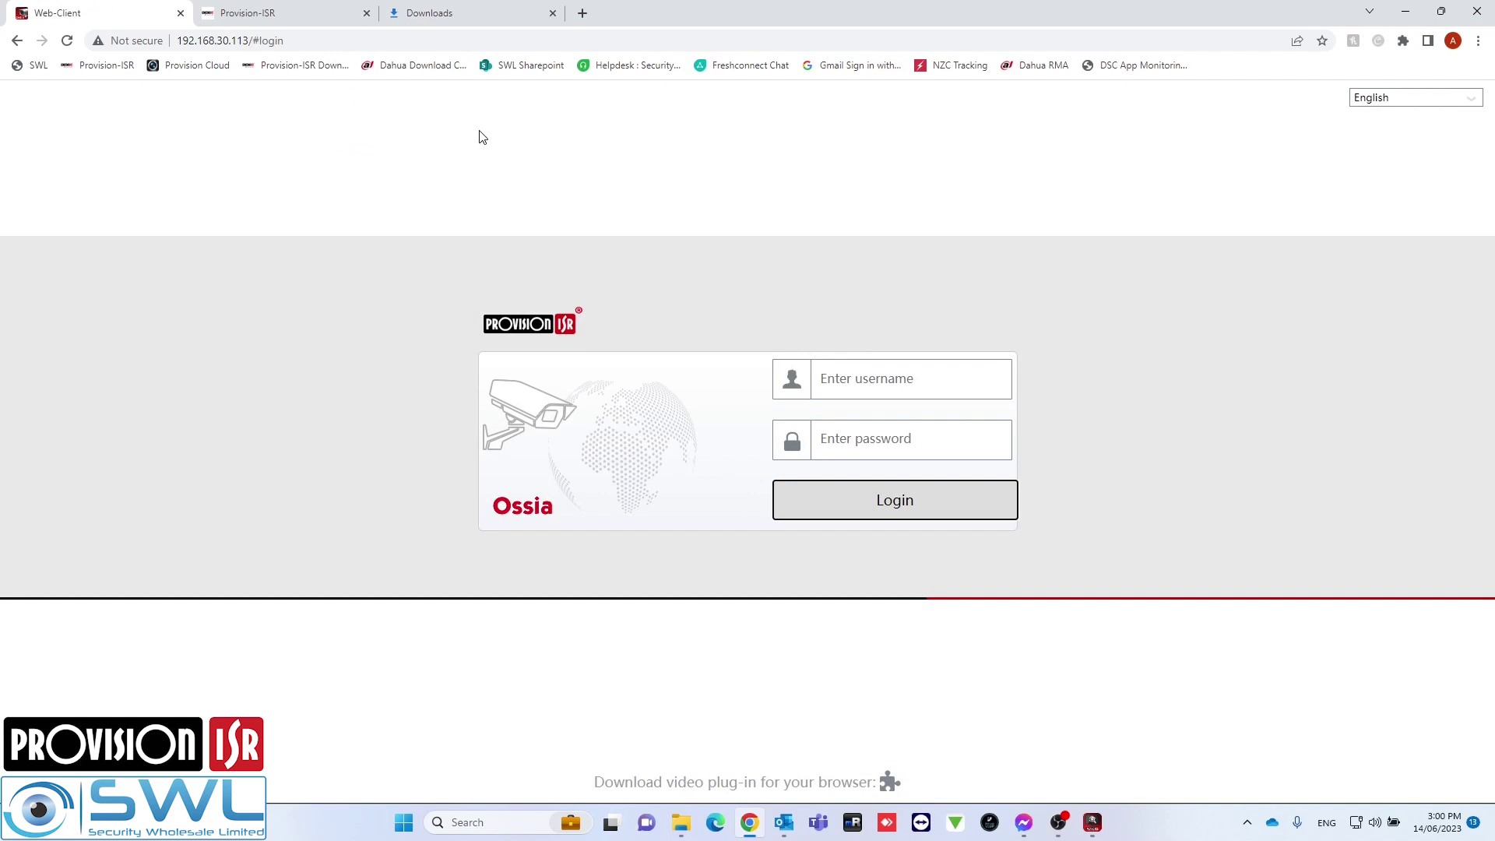
Step: Log in again as admin and close Chrome's Check your saved passwords warning
click(914, 383)
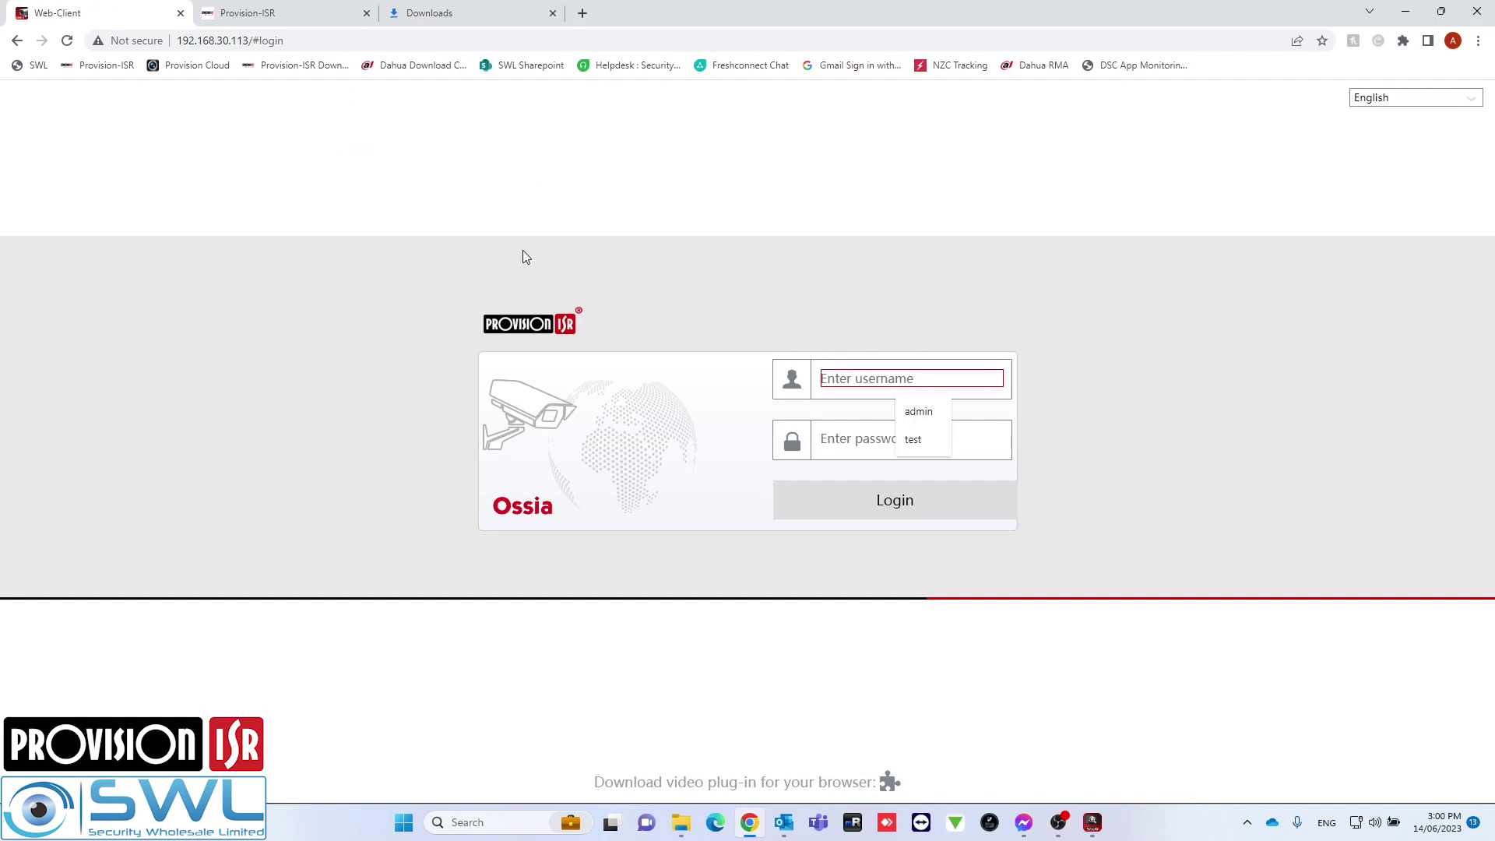
text(a)
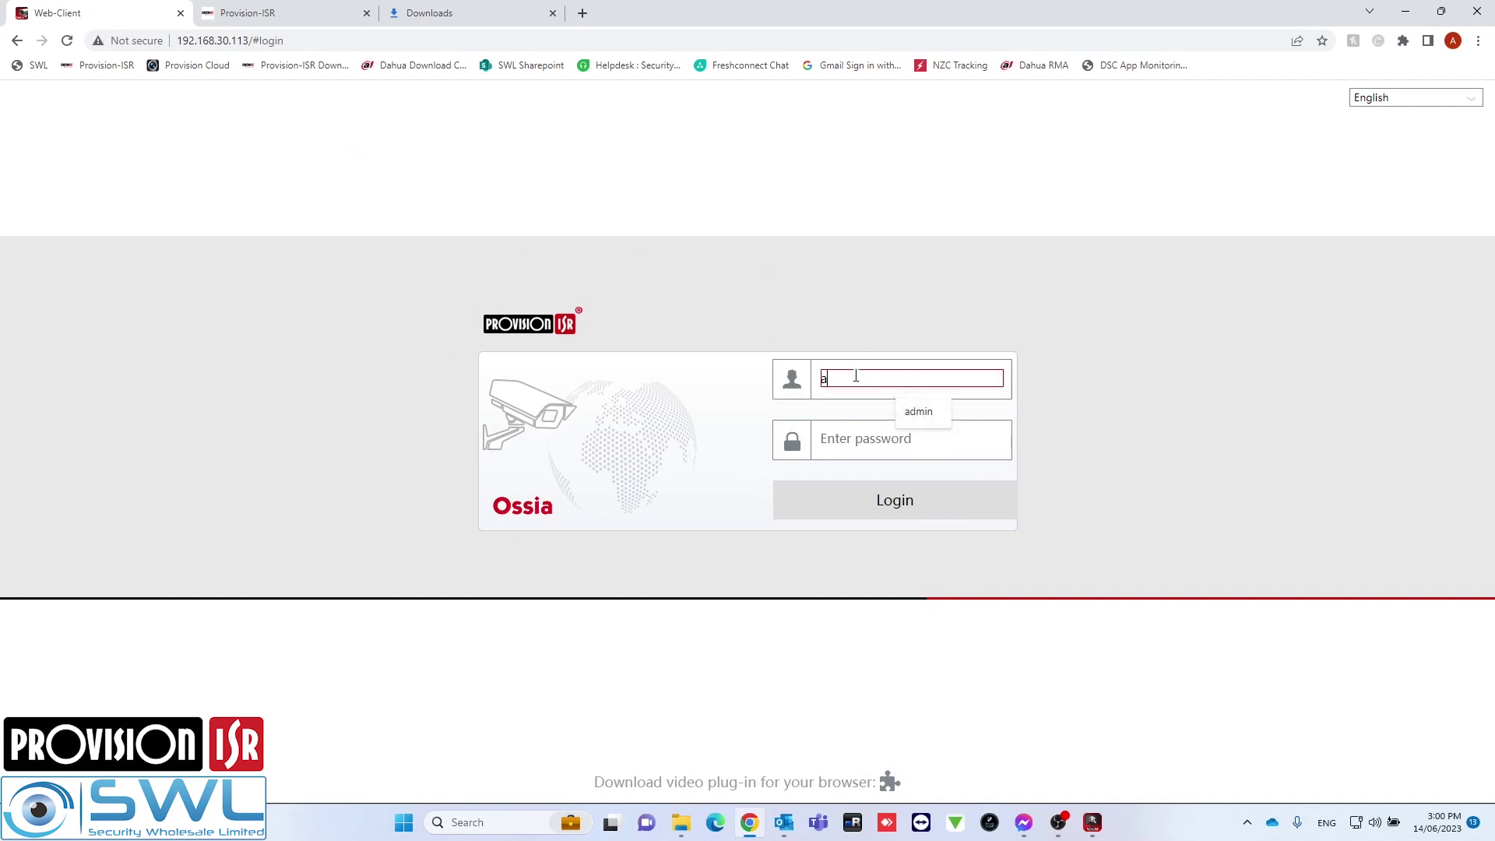
text(dmin)
key(Tab)
text(12)
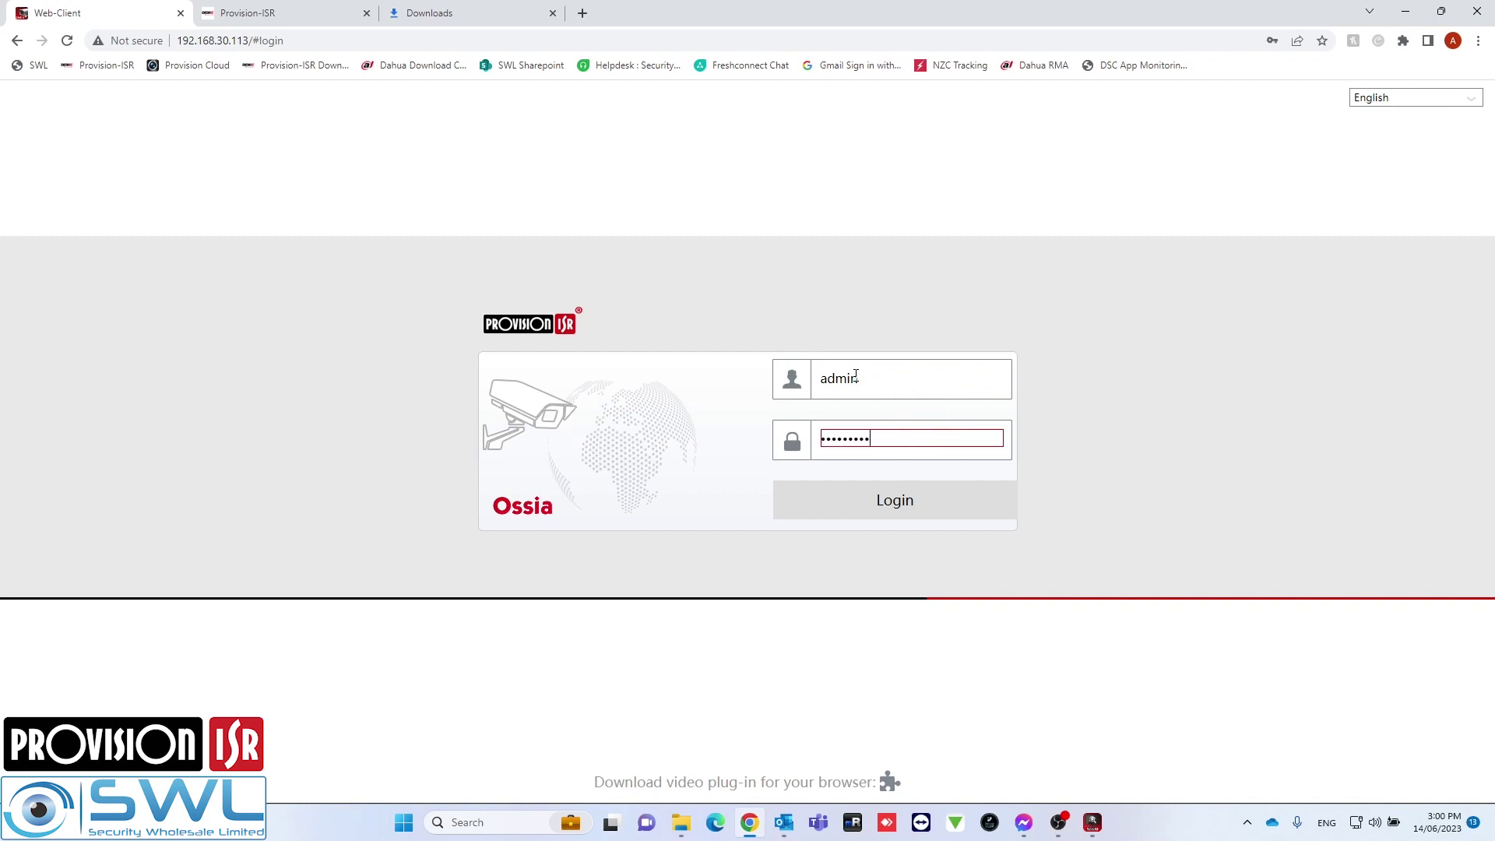
key(Return)
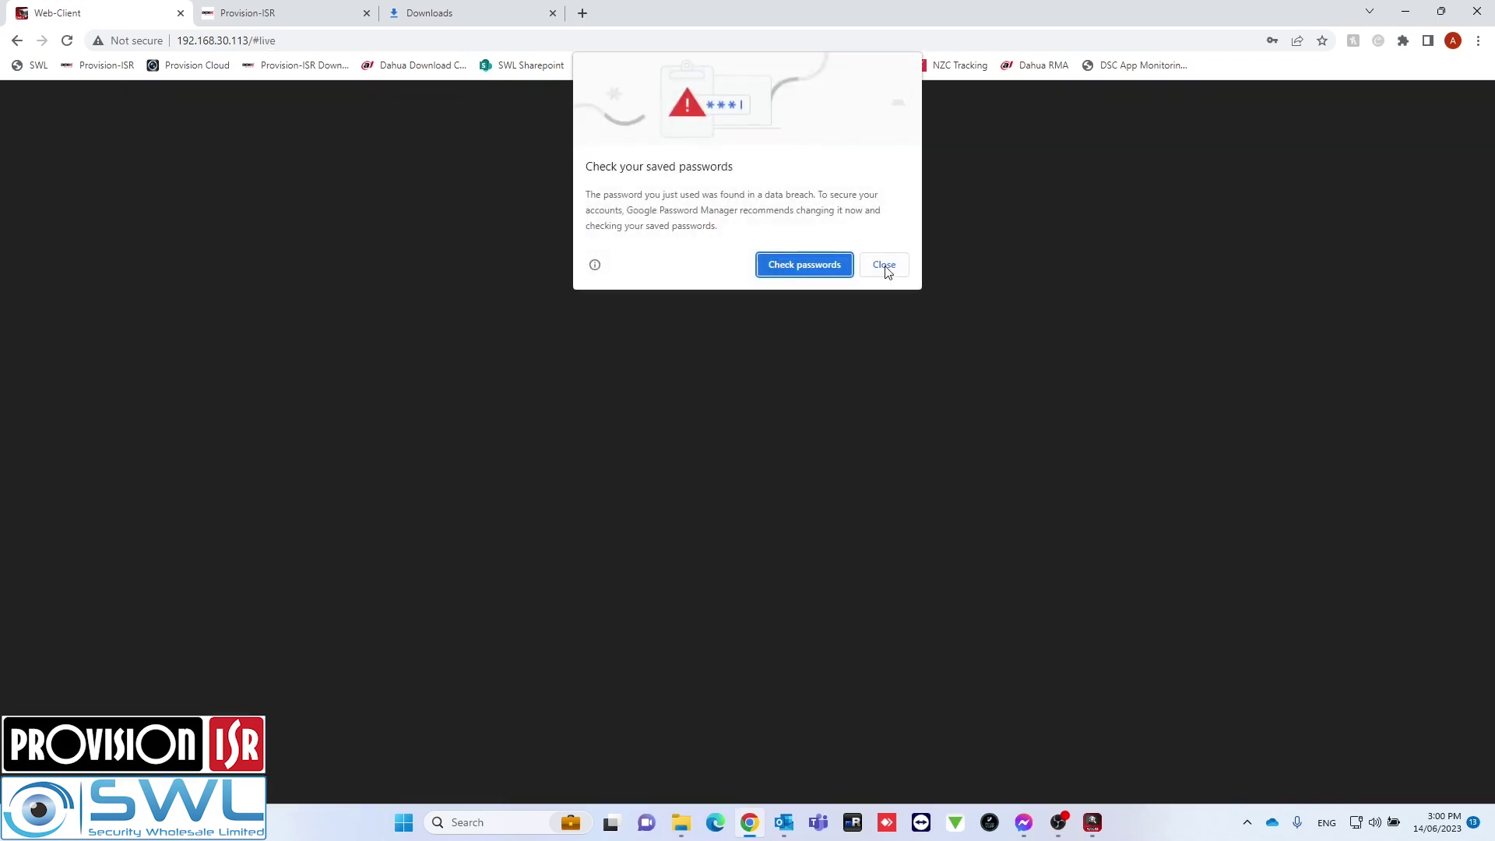
click(884, 266)
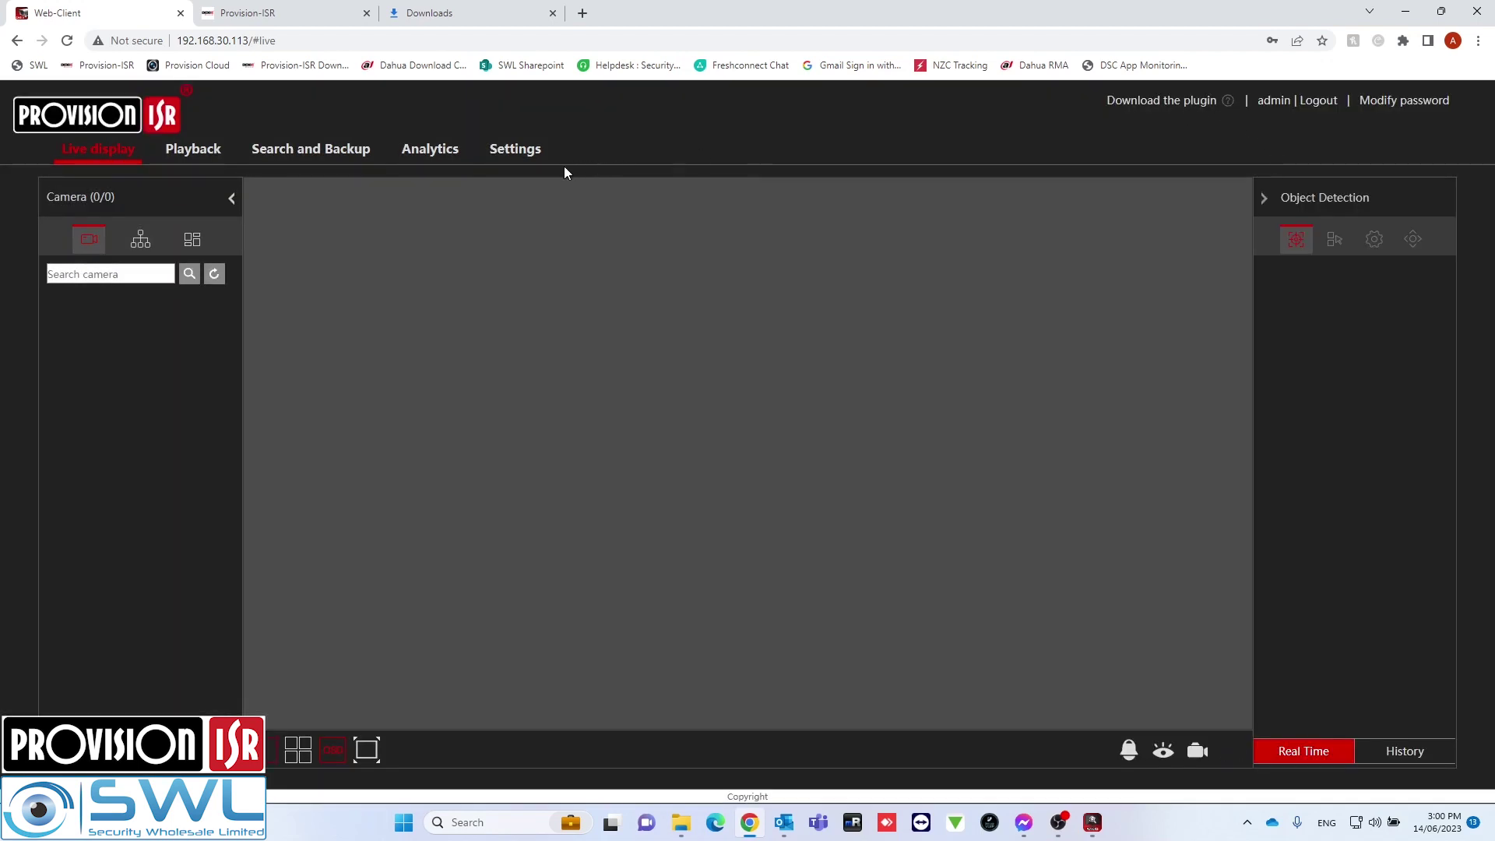
Step: Confirm firmware 1.4.7.55072B221118.N0M.U2(4A114) in Settings > System > Basic Device Details
click(521, 152)
click(210, 649)
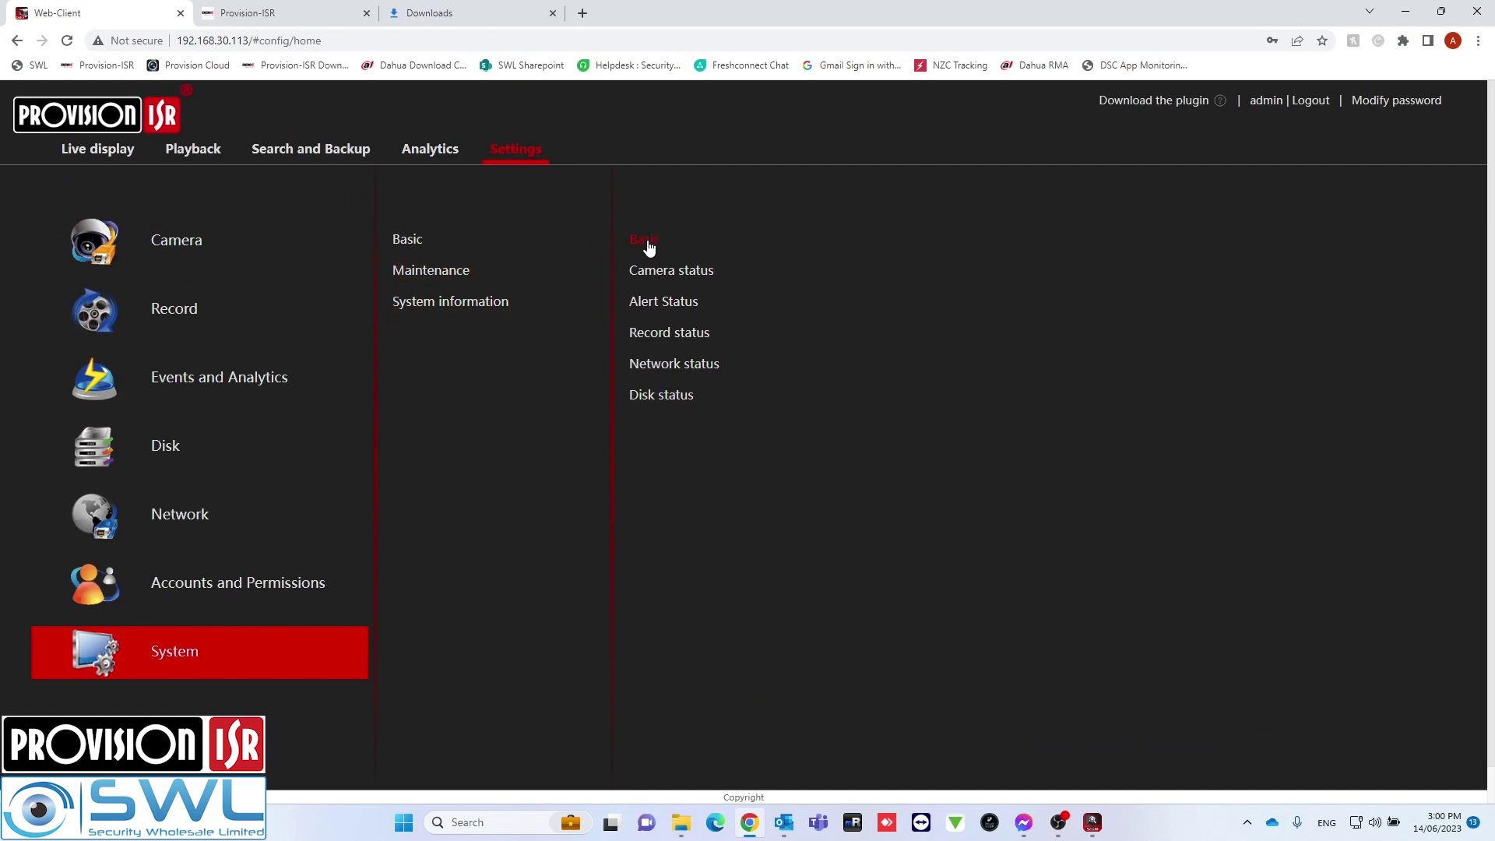
click(648, 241)
click(403, 336)
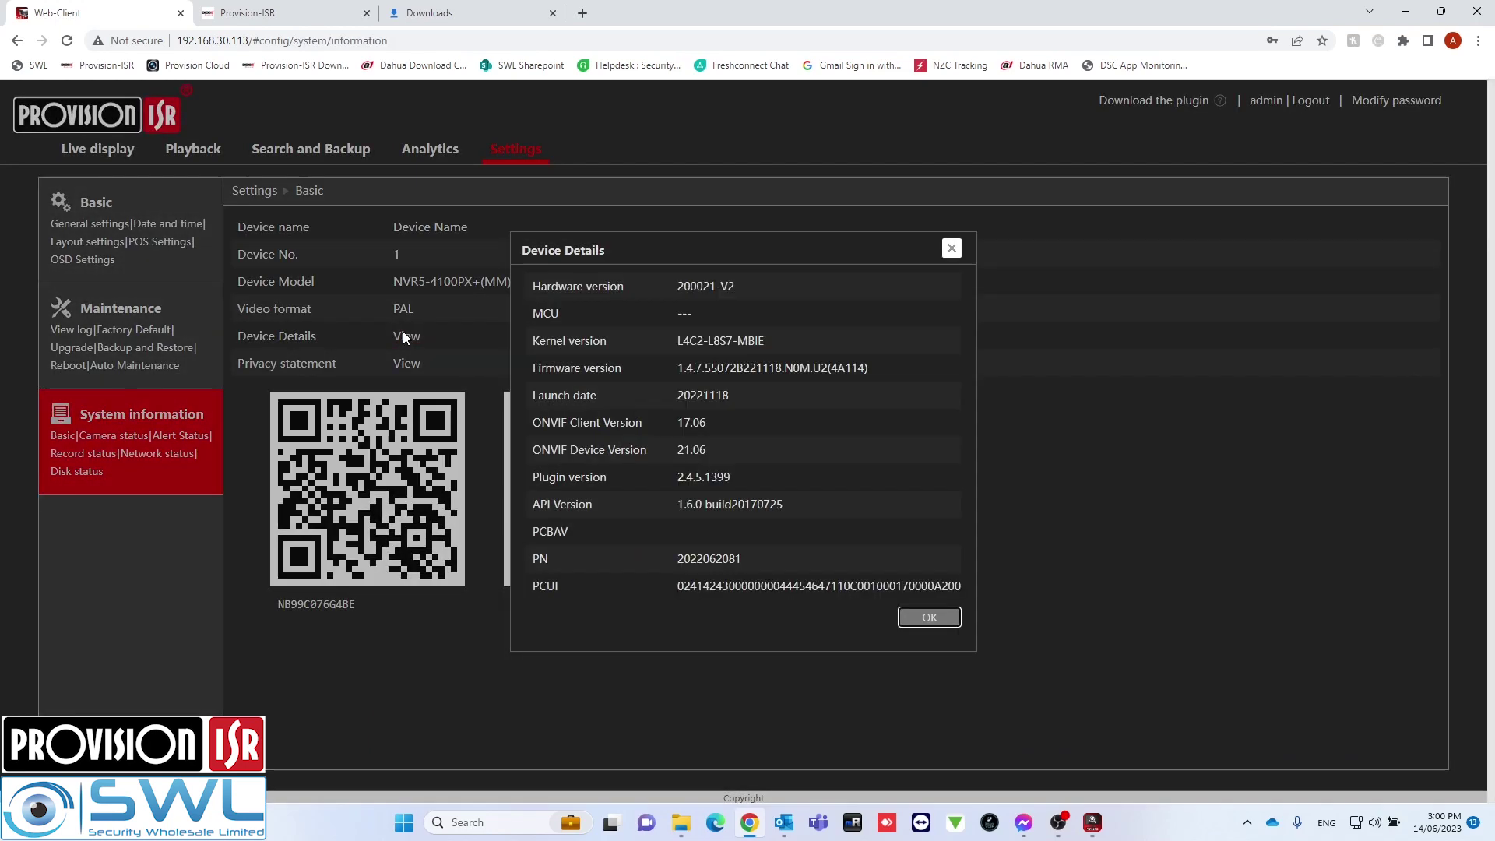
drag(675, 368, 707, 371)
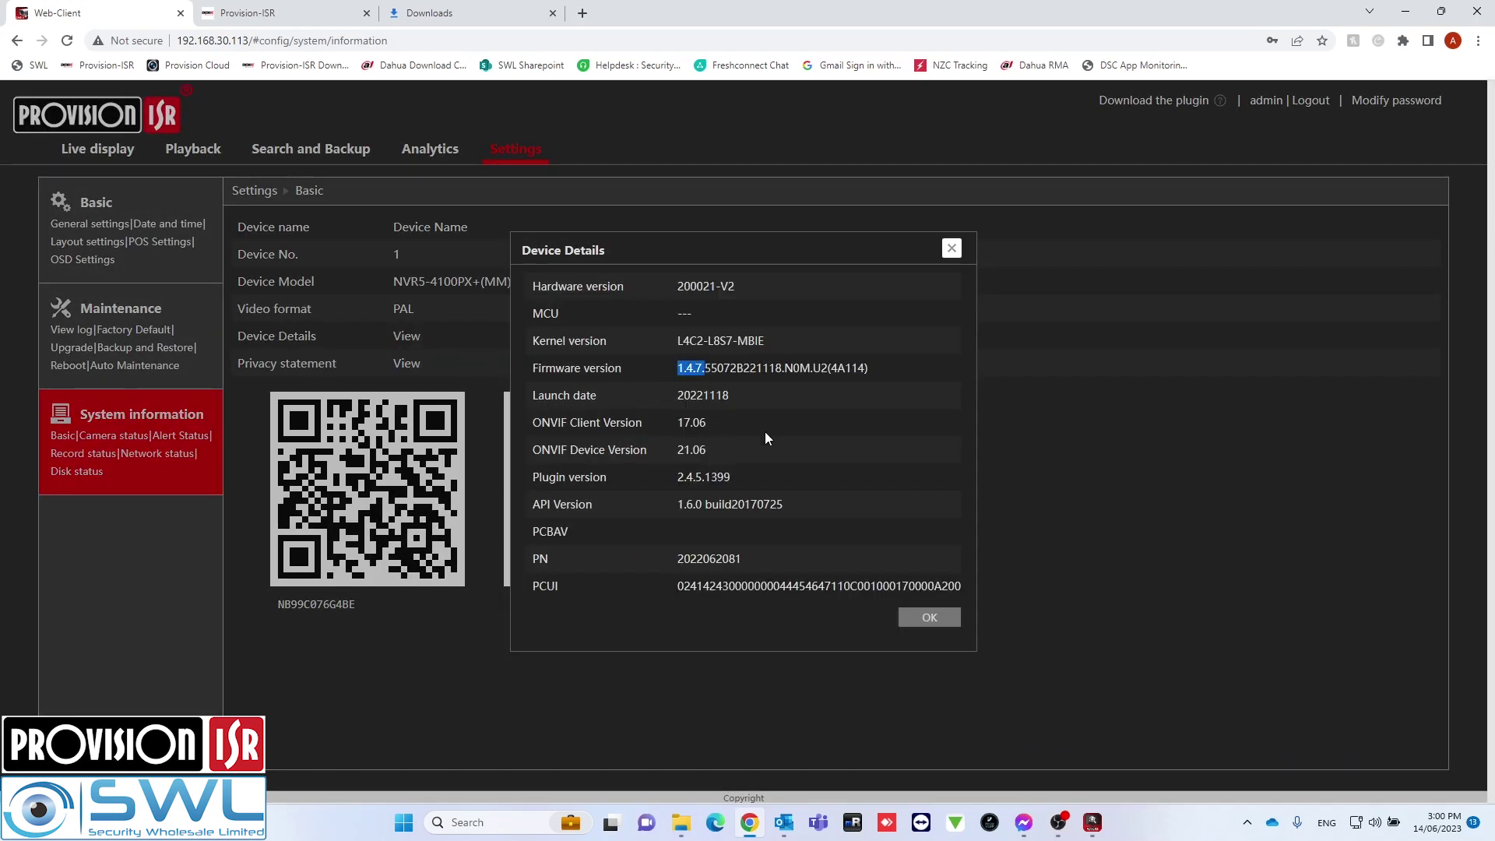